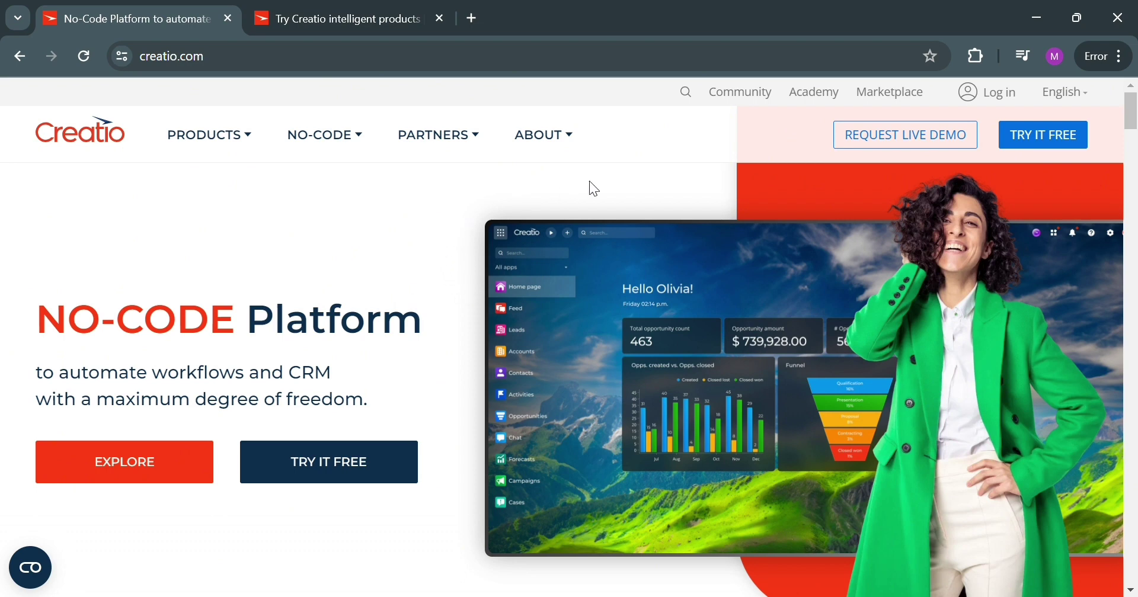
- Browse the Creatio site, go to the free trial products page and start the CRM free trial
scroll(567, 186, "down", 5)
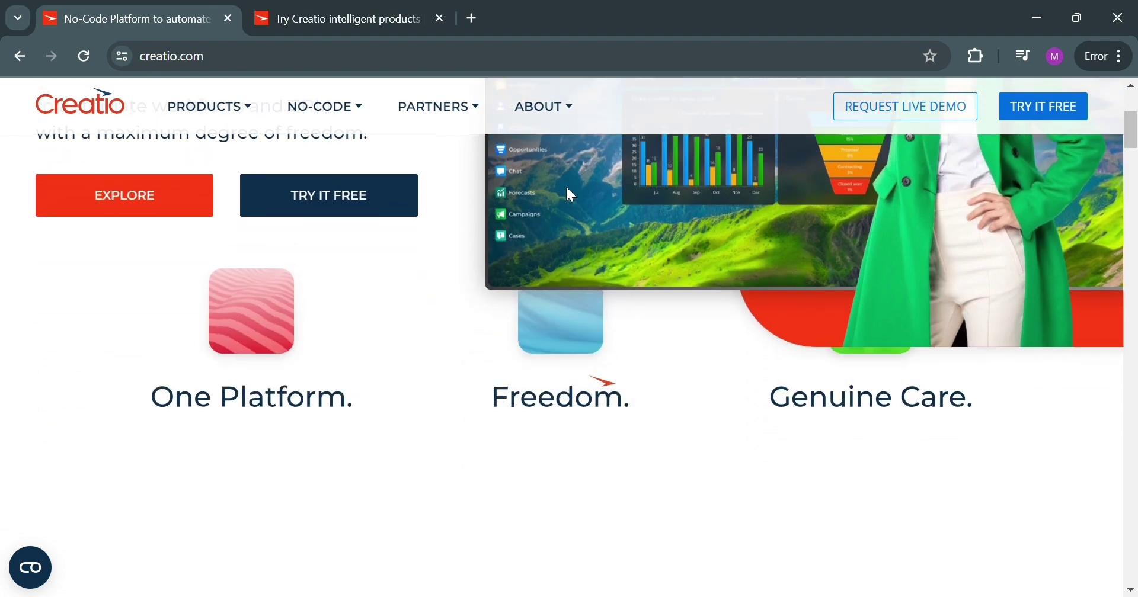
scroll(566, 187, "down", 10)
scroll(567, 188, "down", 12)
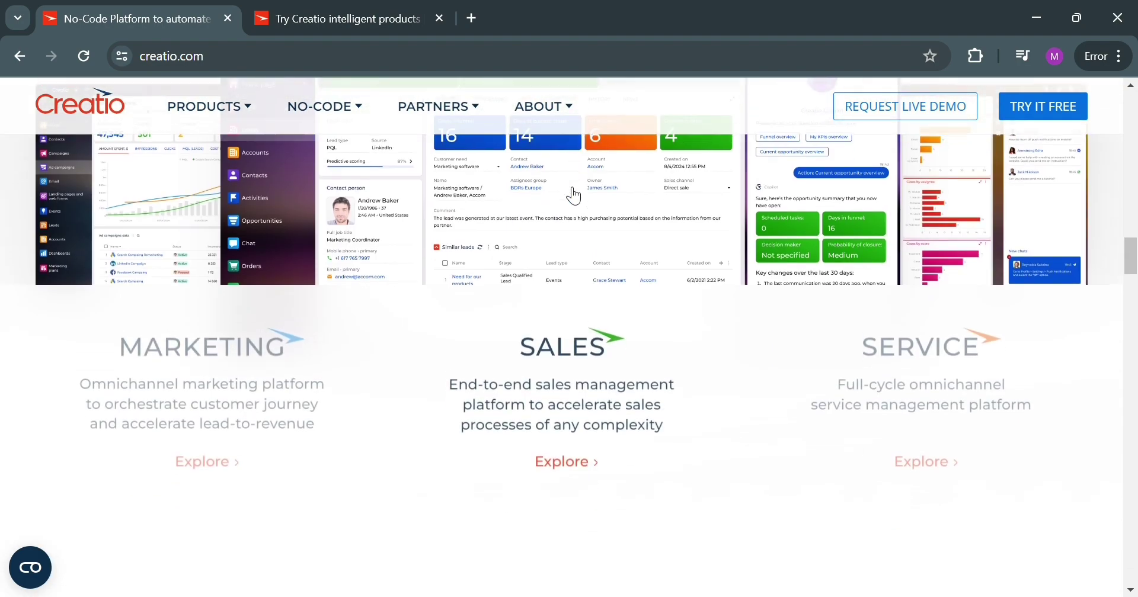
scroll(572, 196, "down", 12)
scroll(570, 193, "down", 10)
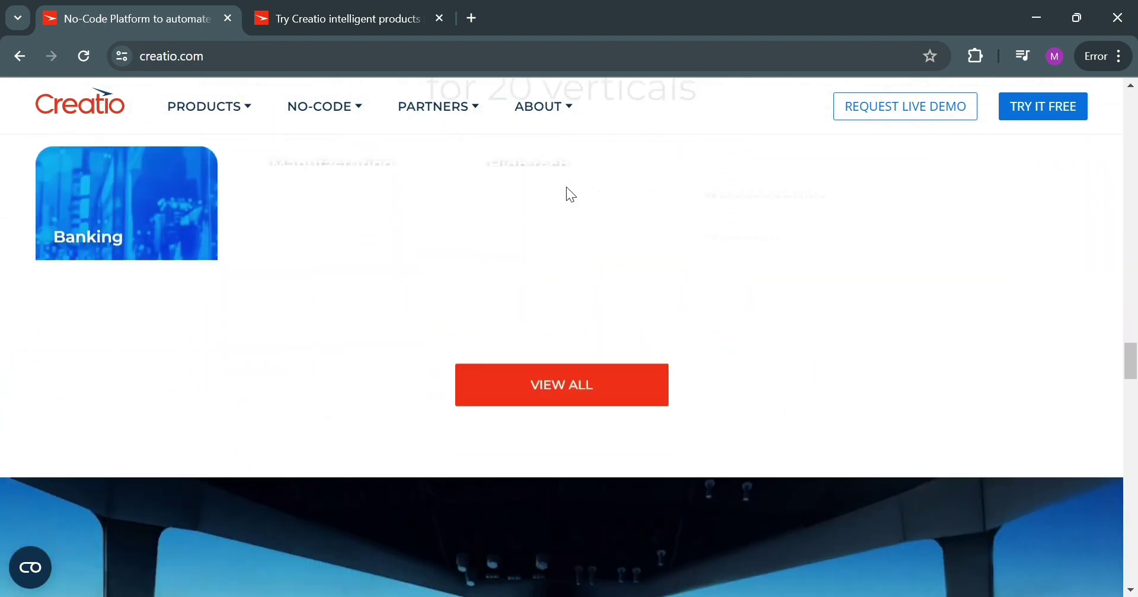
scroll(566, 188, "down", 10)
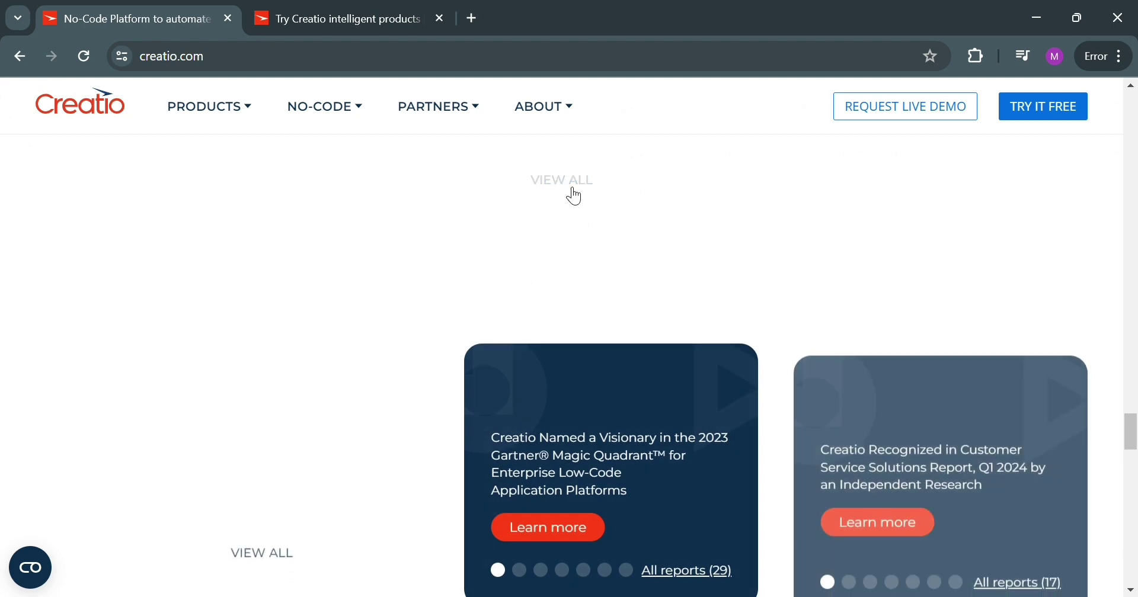
scroll(572, 196, "down", 10)
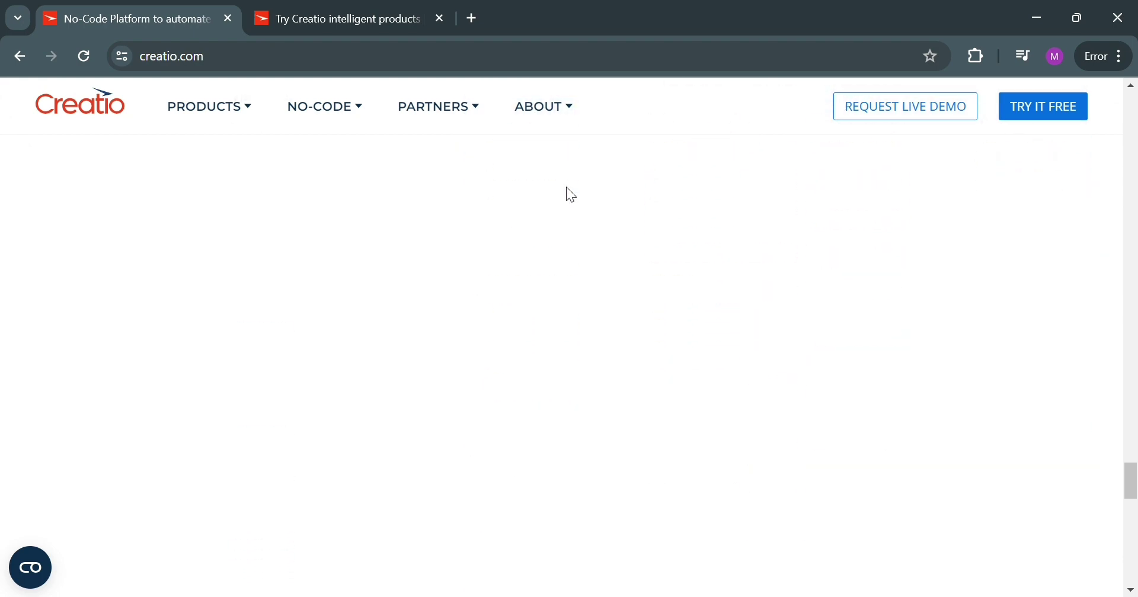
scroll(566, 187, "down", 3)
scroll(571, 195, "down", 5)
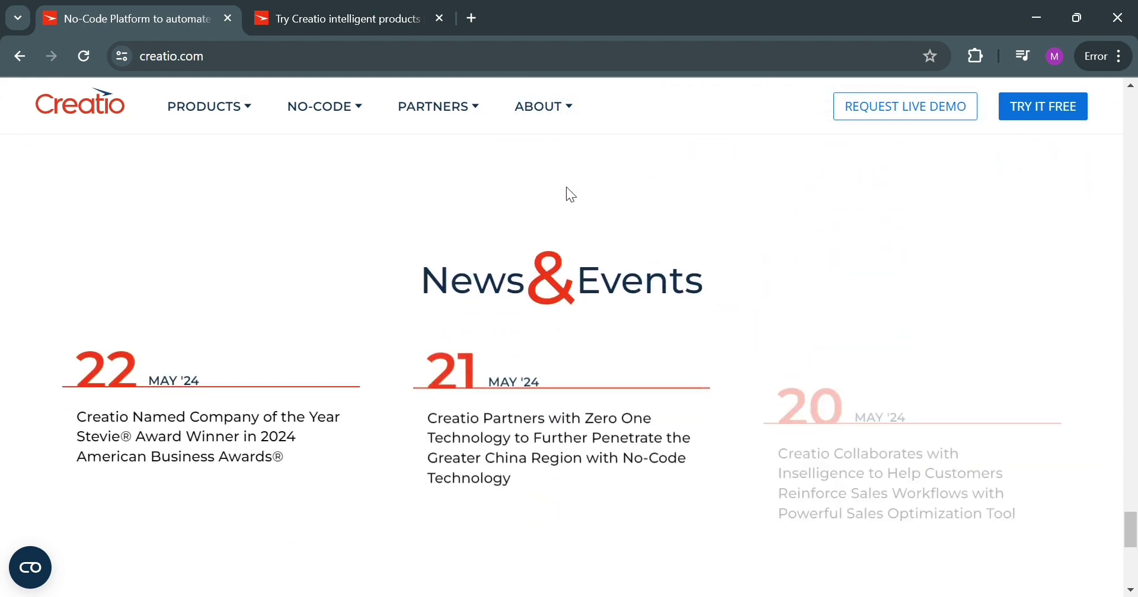
scroll(571, 195, "down", 5)
scroll(571, 195, "down", 5)
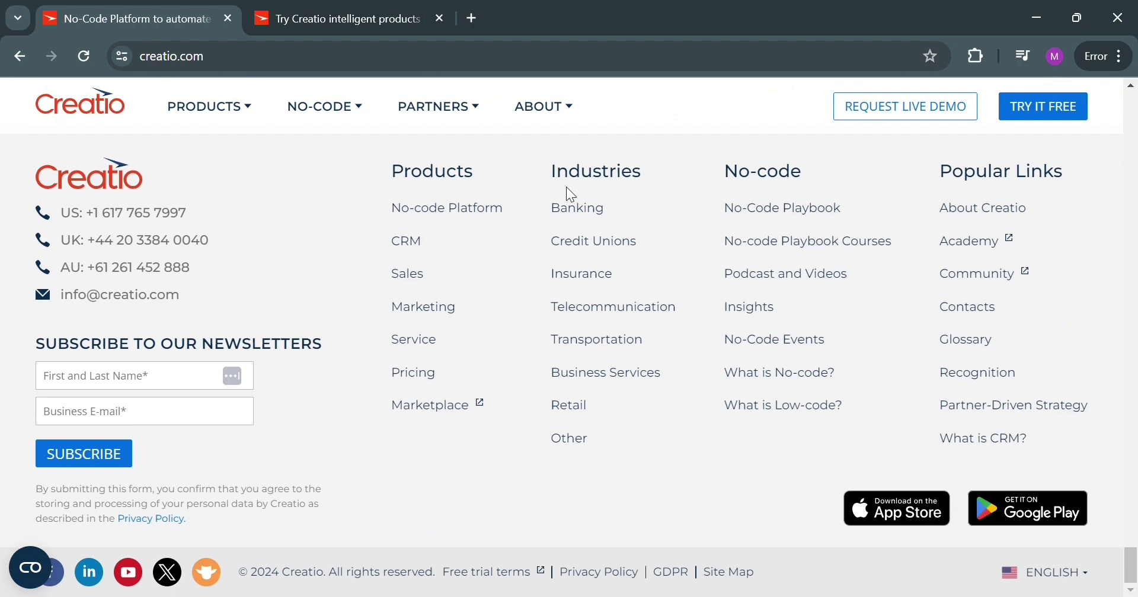
scroll(571, 194, "up", 10)
scroll(571, 194, "up", 10)
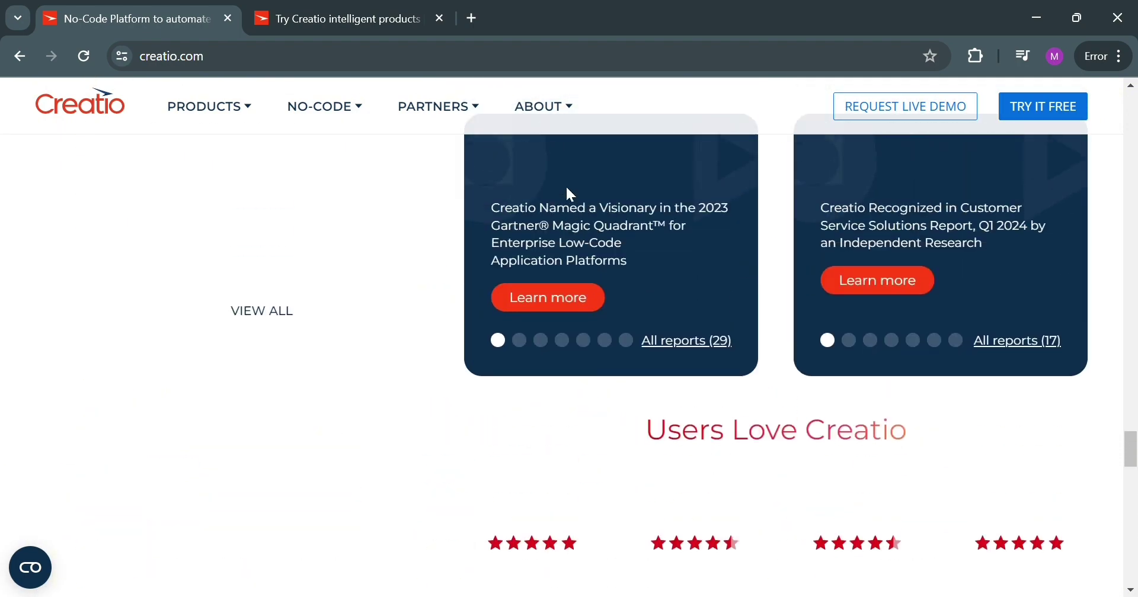
scroll(573, 195, "up", 10)
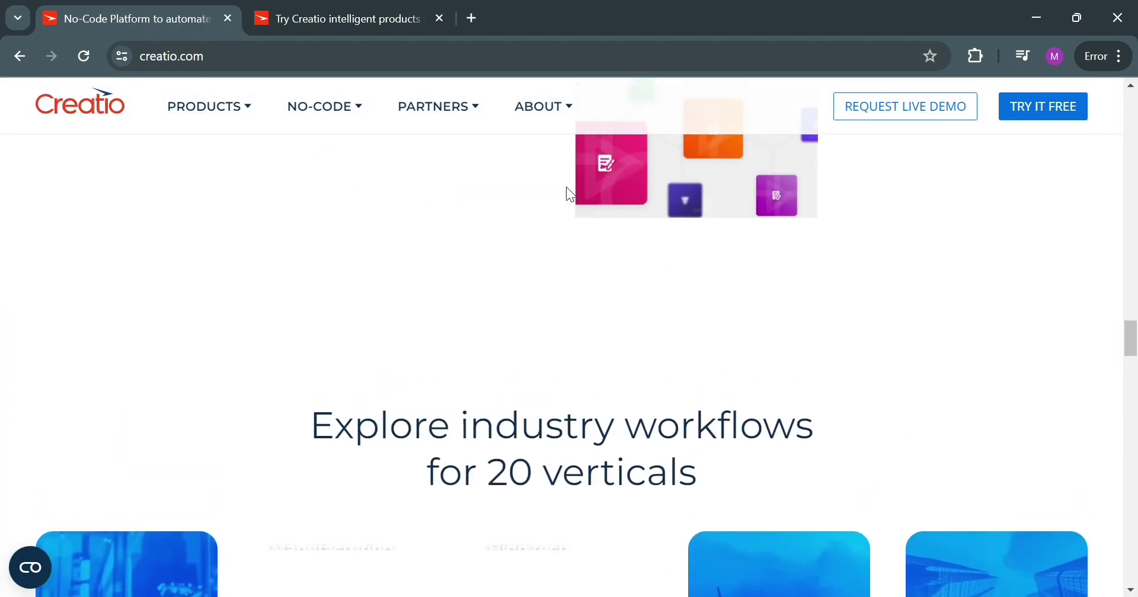
scroll(567, 190, "up", 10)
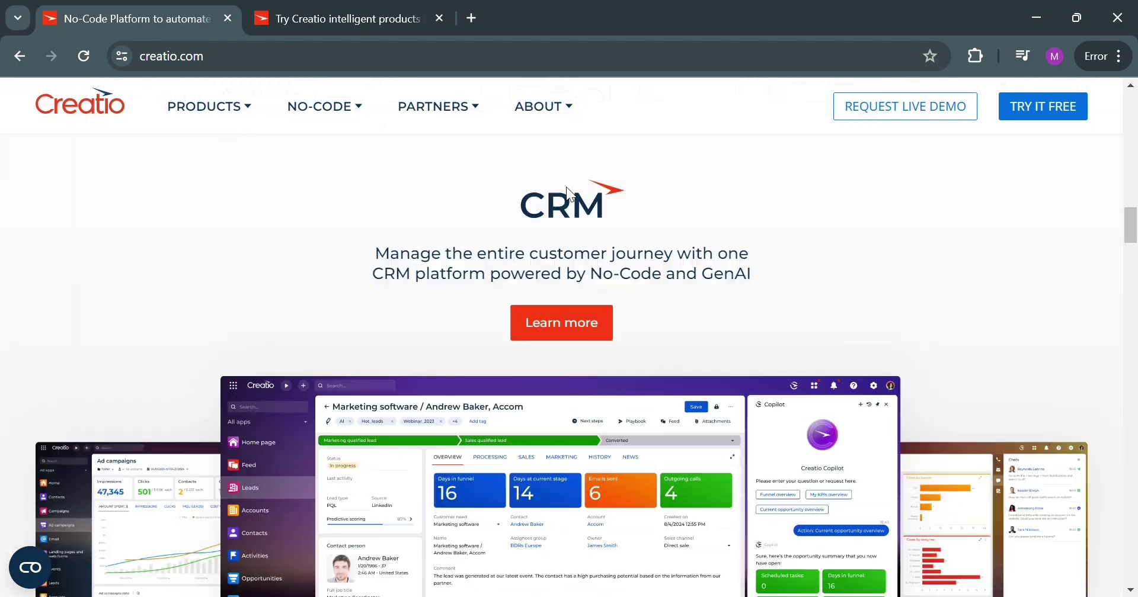
scroll(569, 192, "up", 10)
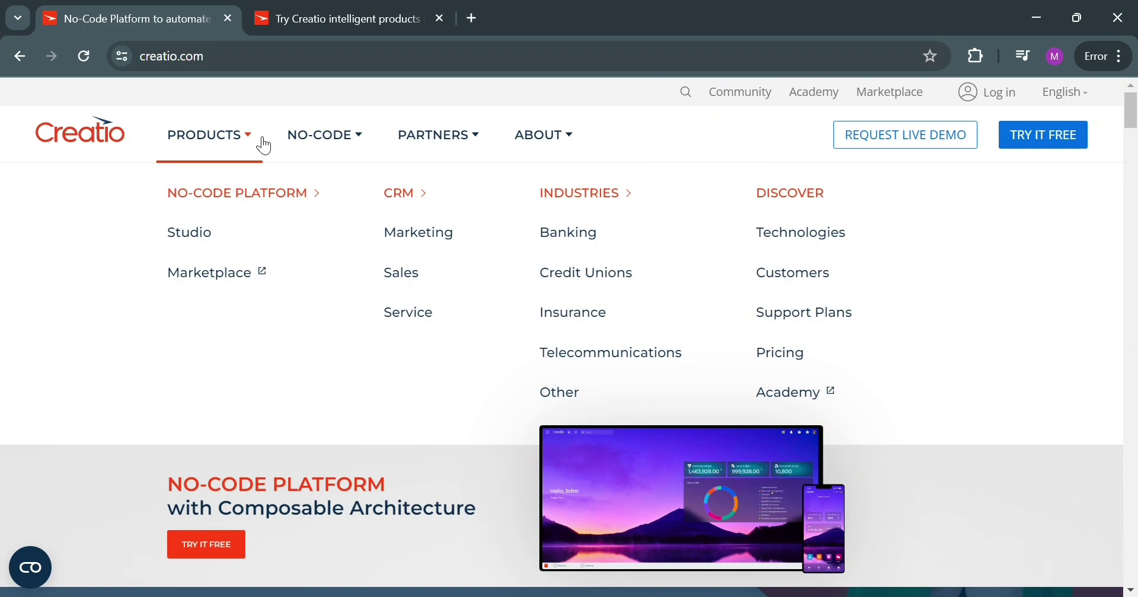
mouse_move(352, 152)
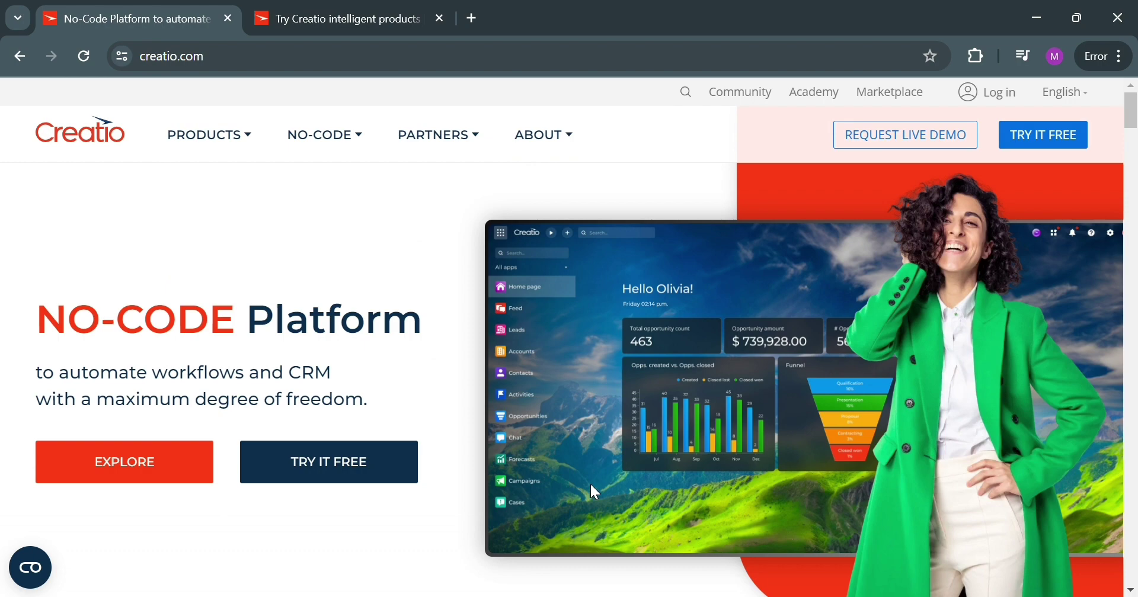
scroll(591, 492, "down", 4)
scroll(591, 485, "up", 2)
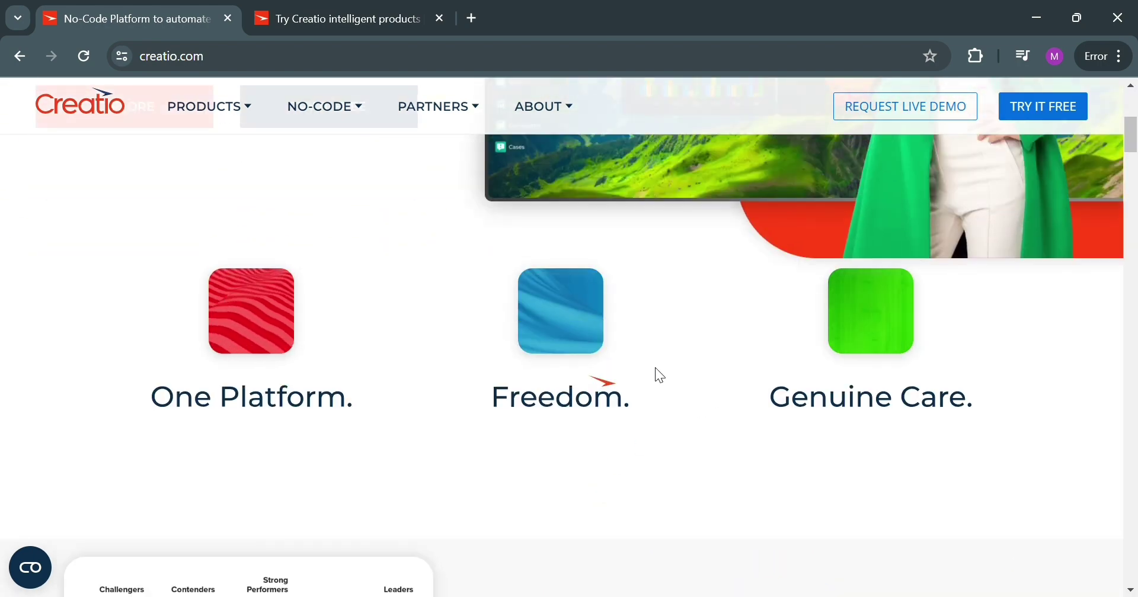
left_click(359, 8)
scroll(407, 408, "down", 3)
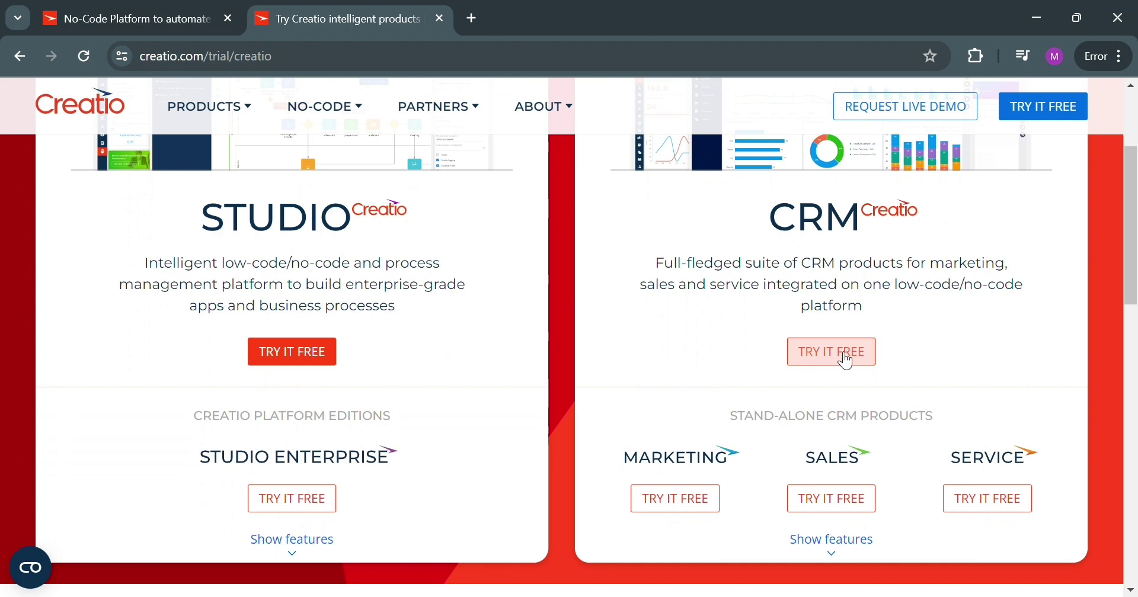
left_click(848, 358)
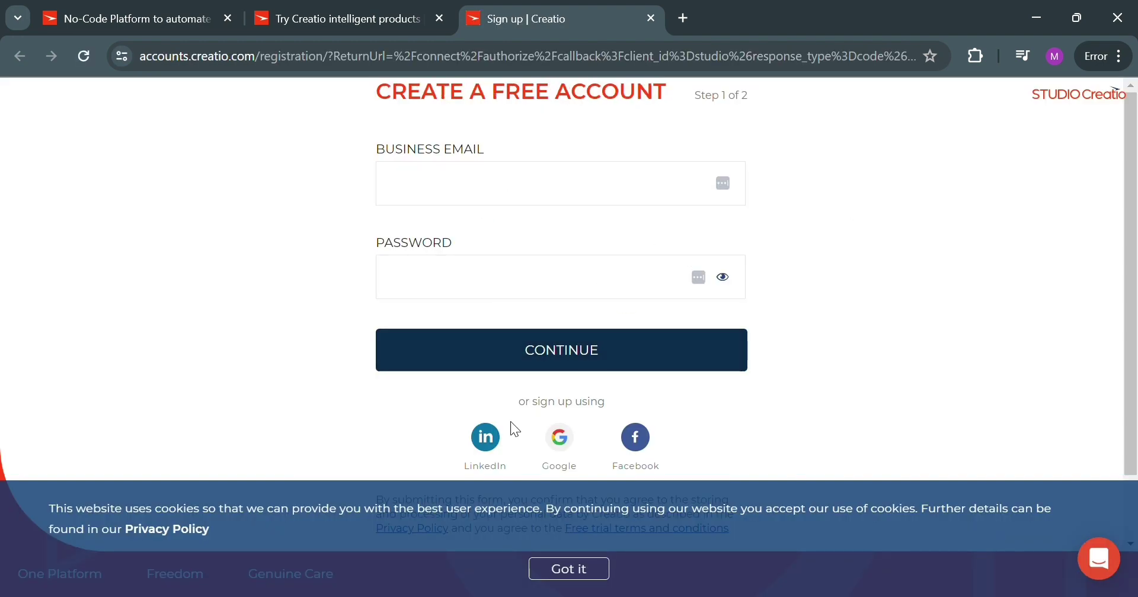
- Dismiss the cookie notice, sign up with Google as company Webwhizz in the Philippines, and submit
left_click(567, 571)
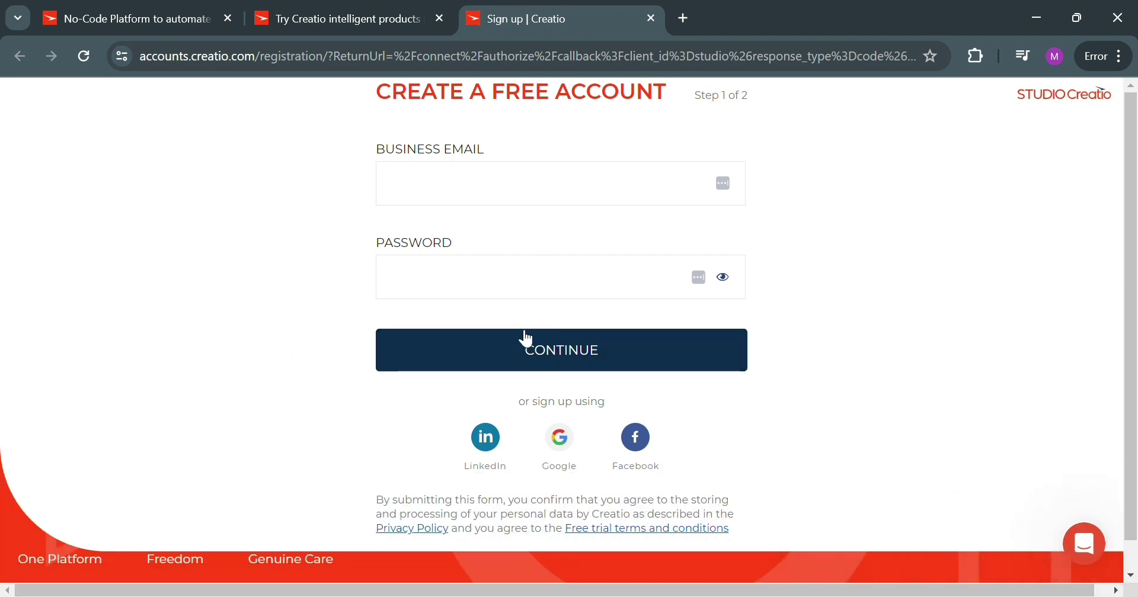
left_click(560, 455)
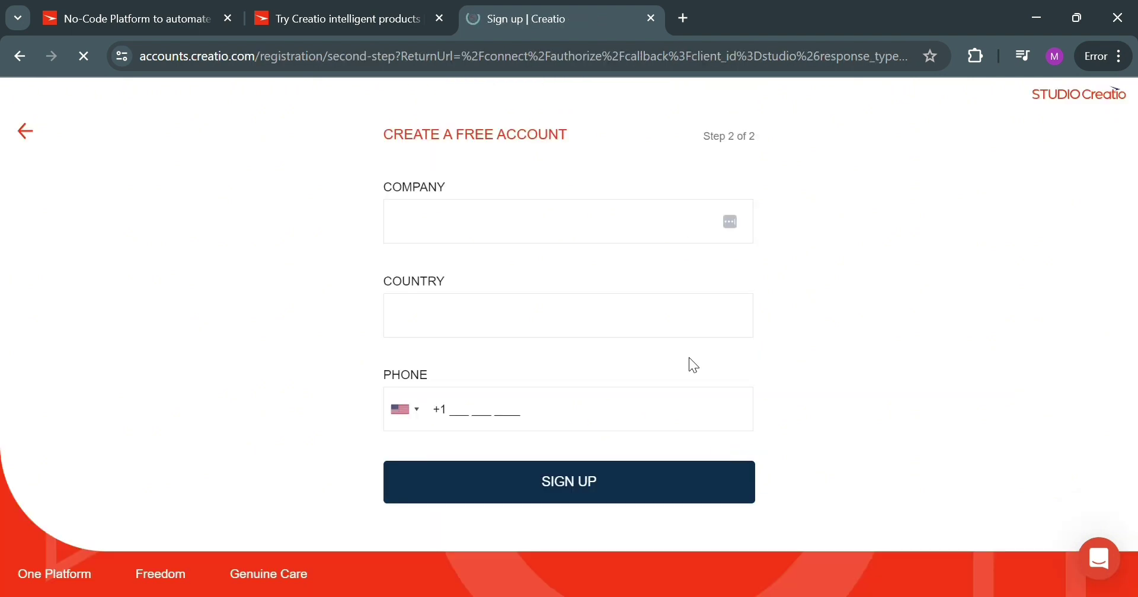
left_click(606, 233)
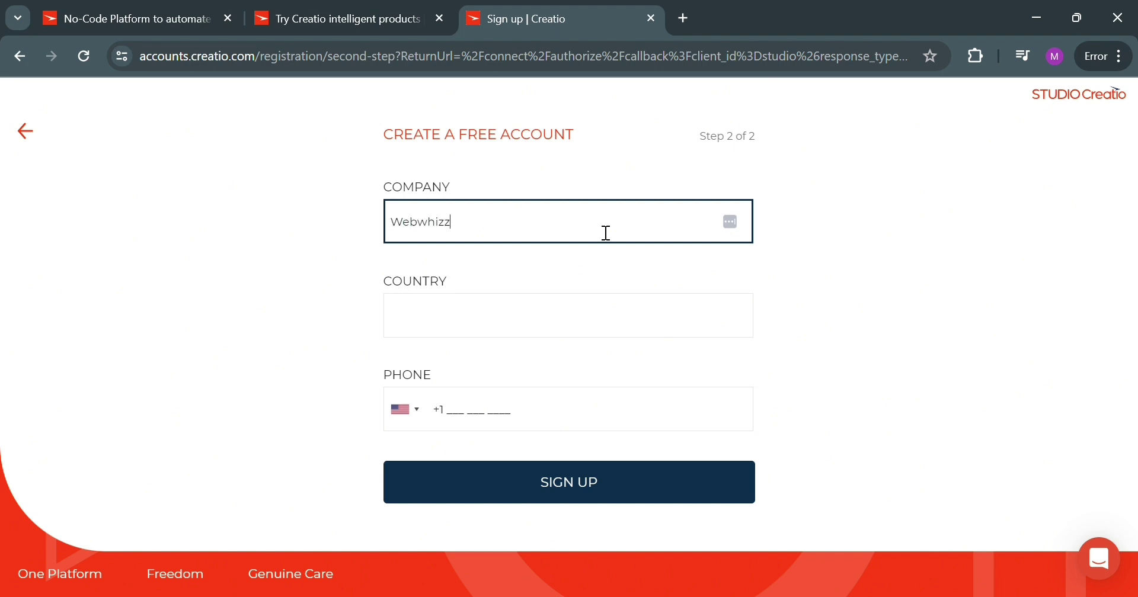
left_click(624, 322)
type("Philippines")
left_click(670, 370)
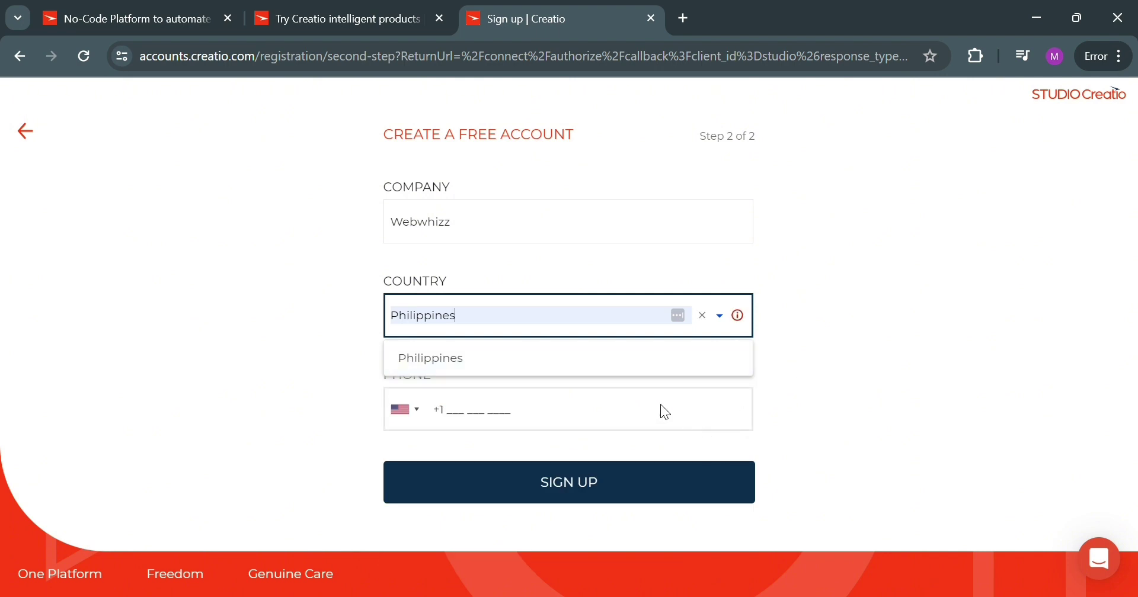
key("Return")
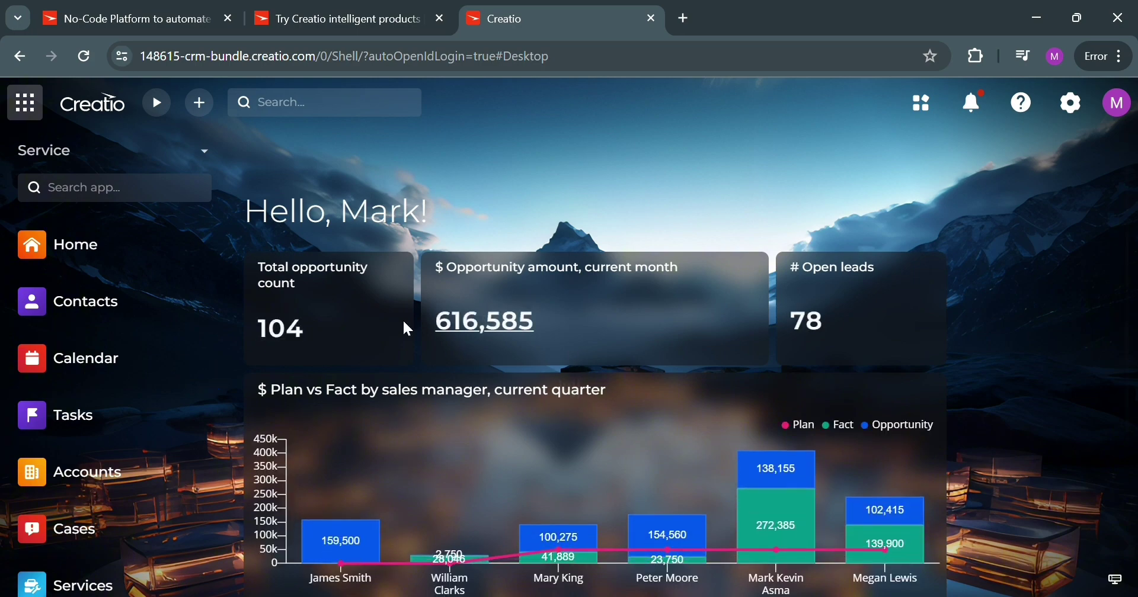
scroll(527, 427, "down", 2)
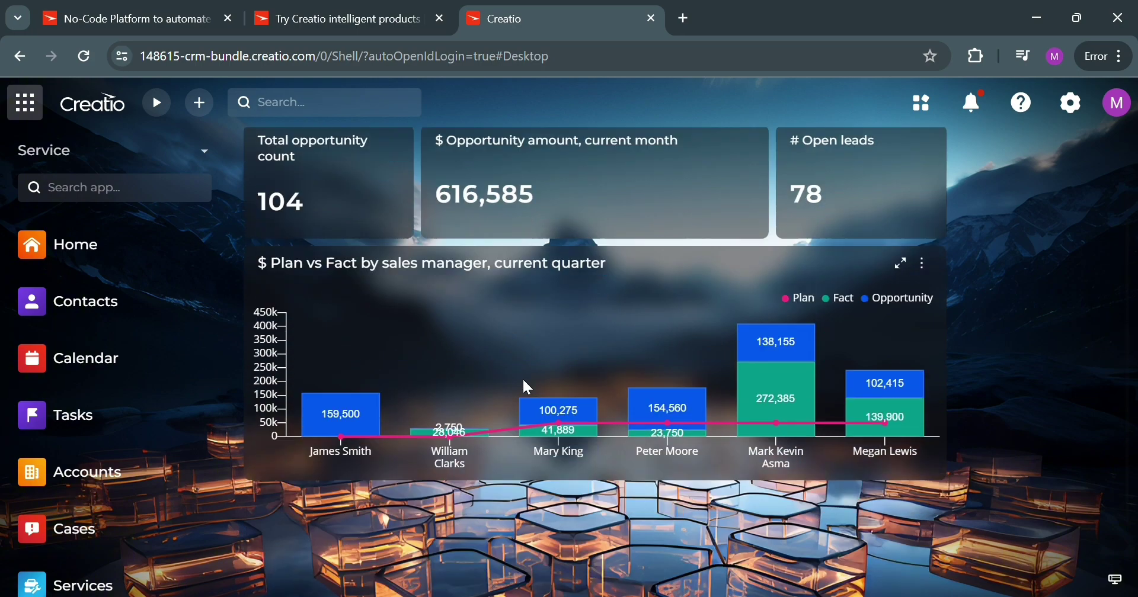
scroll(343, 287, "up", 2)
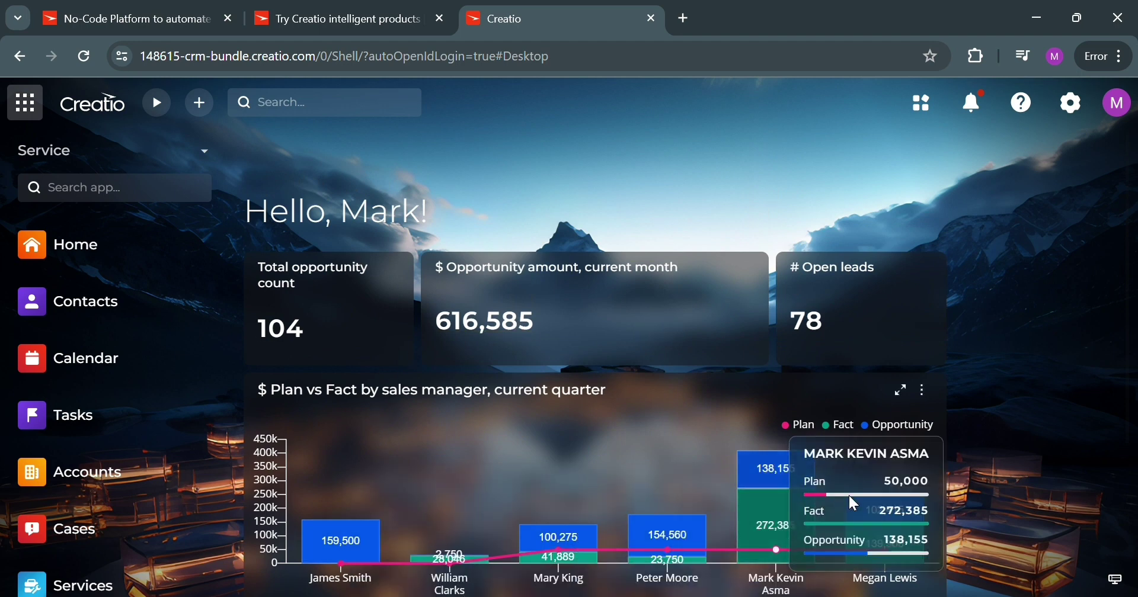
scroll(592, 318, "down", 2)
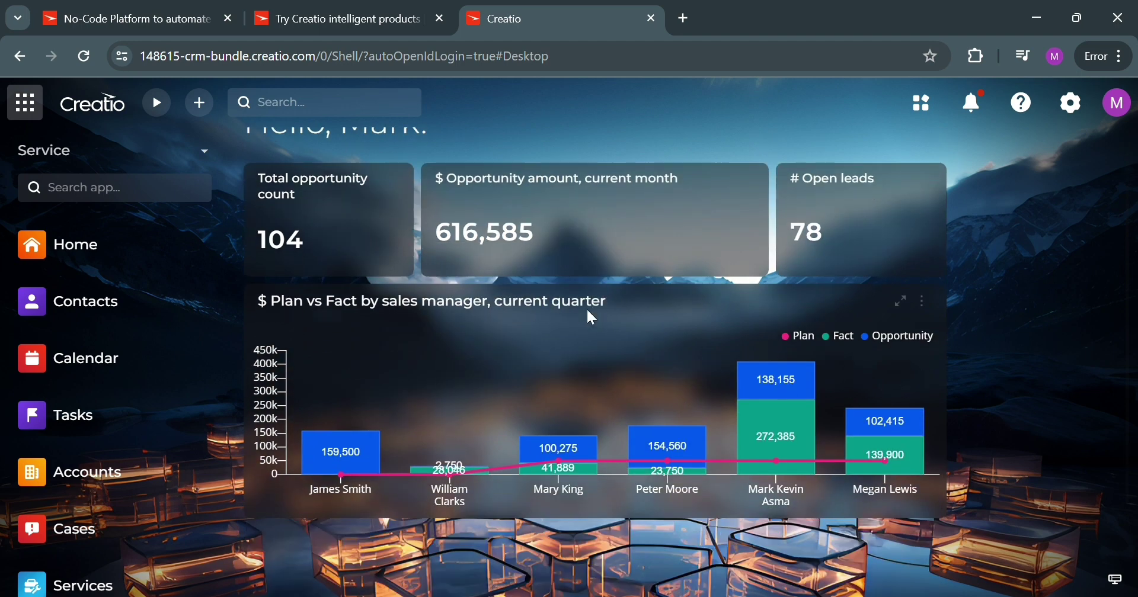
scroll(248, 492, "up", 2)
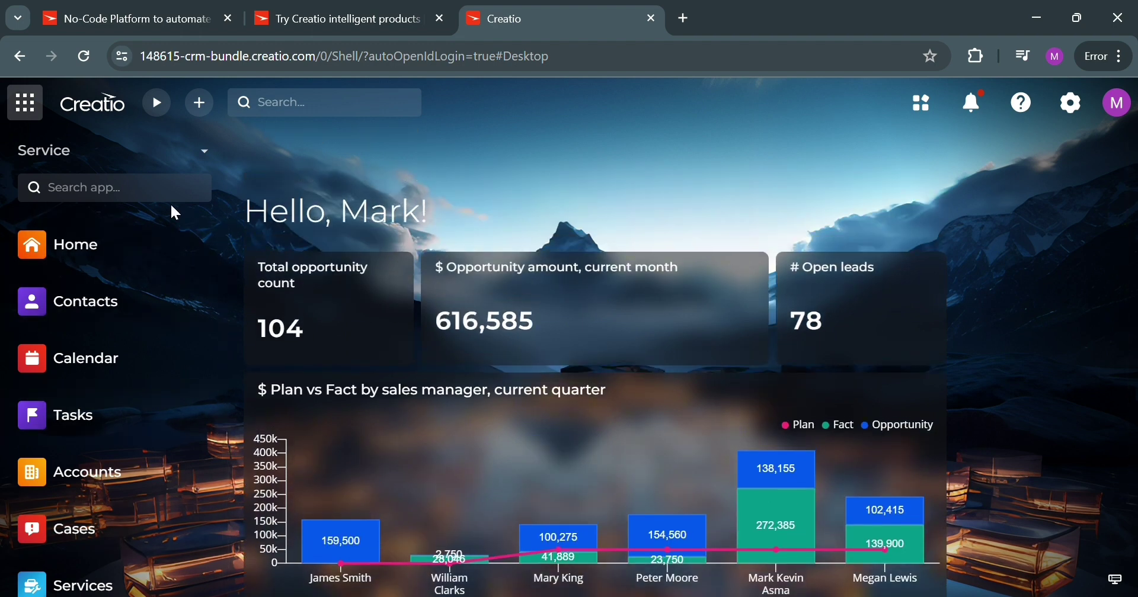
left_click(214, 155)
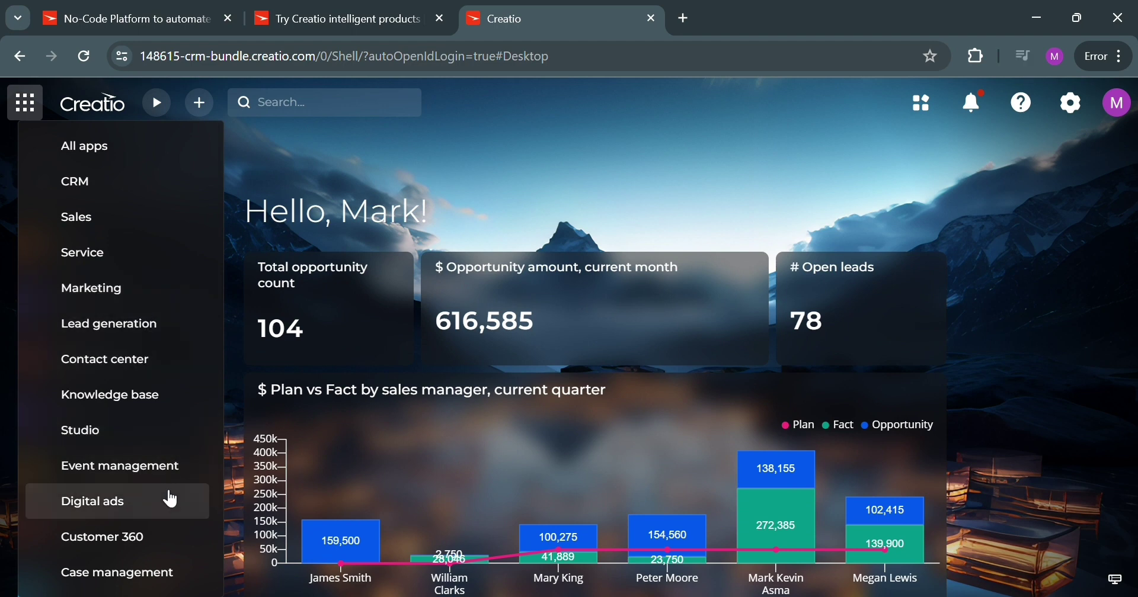
left_click(321, 173)
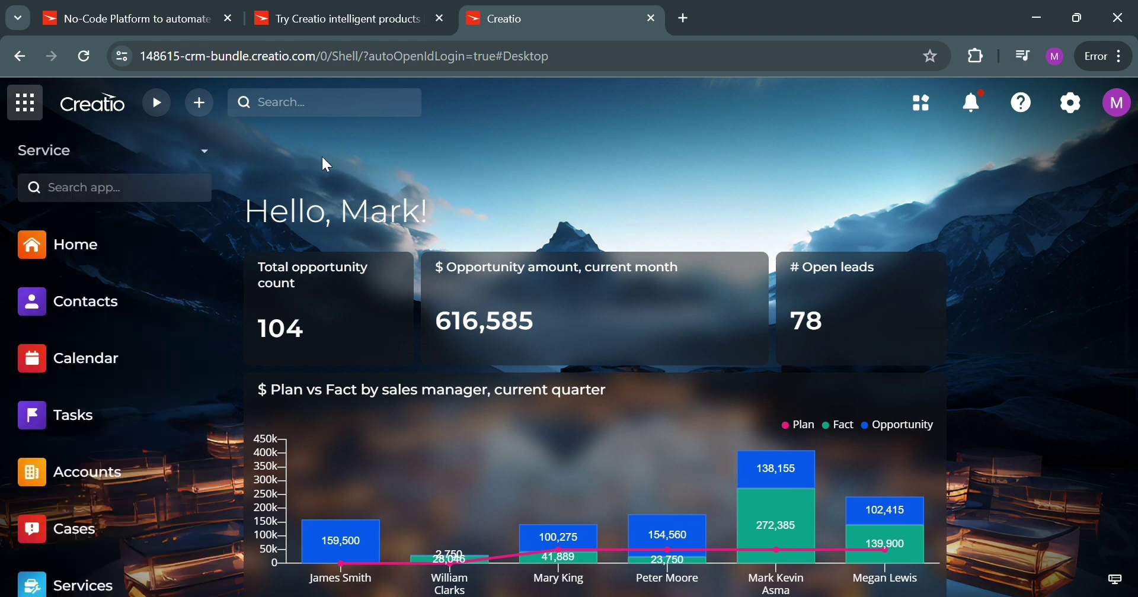
scroll(183, 237, "down", 1)
scroll(184, 237, "up", 1)
left_click(165, 301)
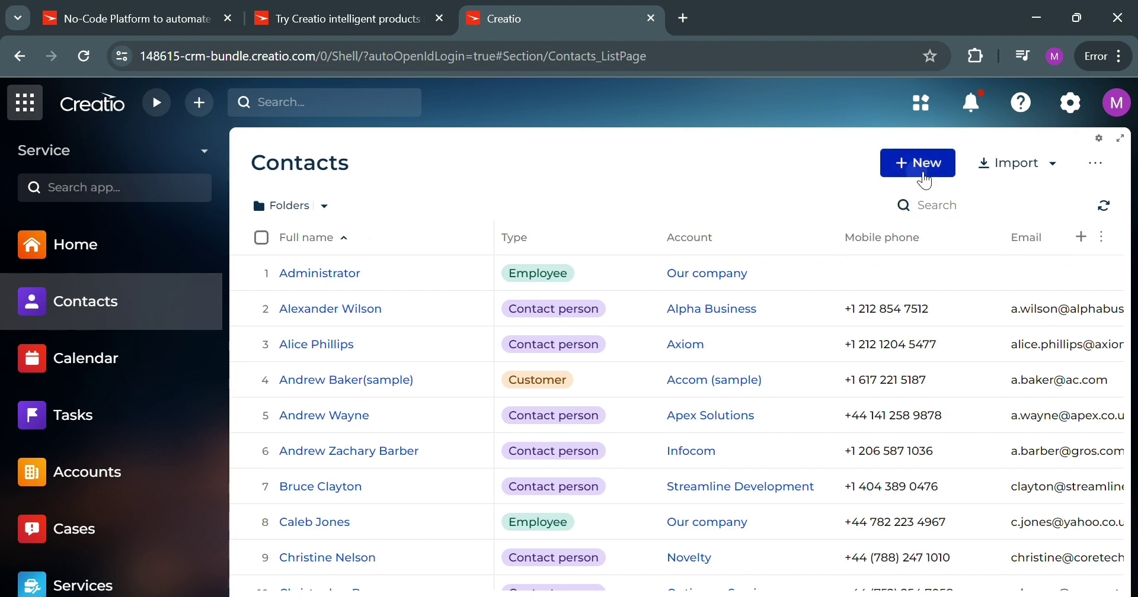
- Discard a new contact form unsaved and close the Import options without importing
left_click(922, 178)
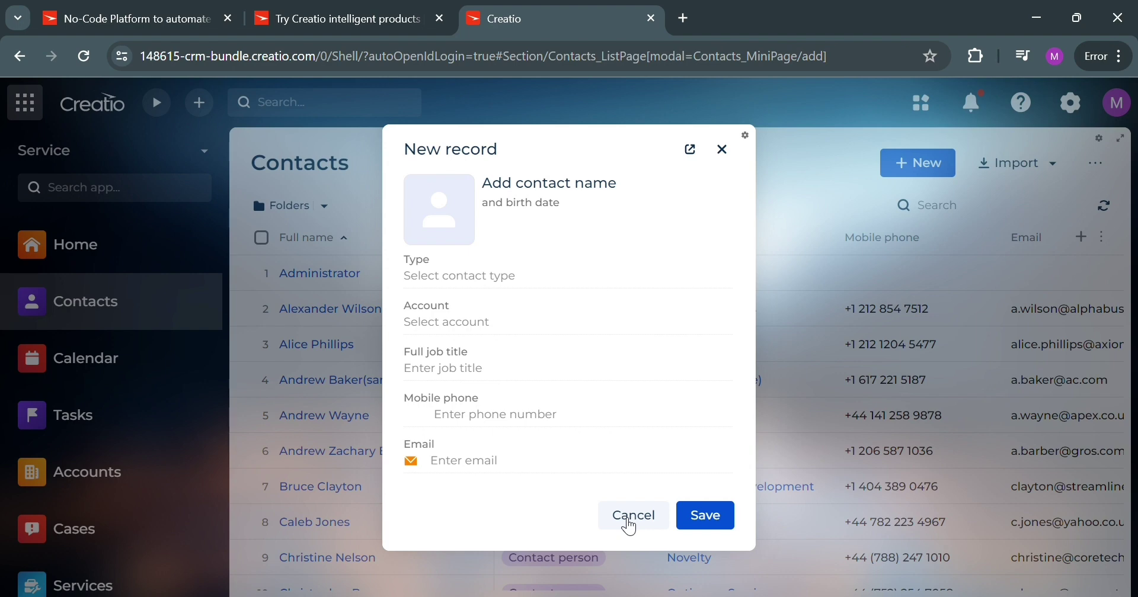
left_click(630, 527)
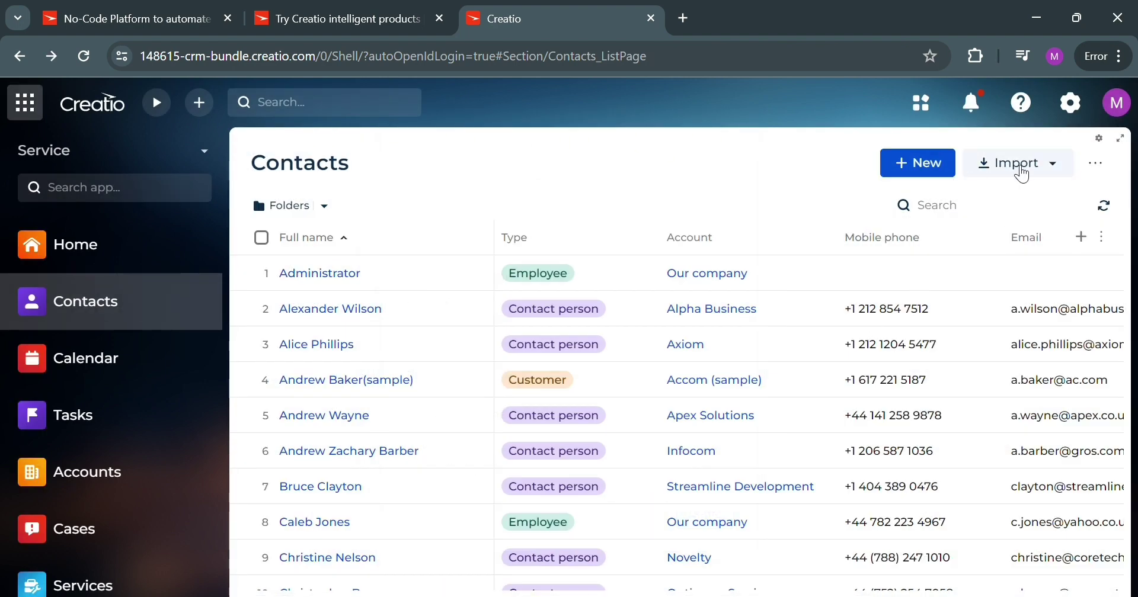
left_click(1054, 165)
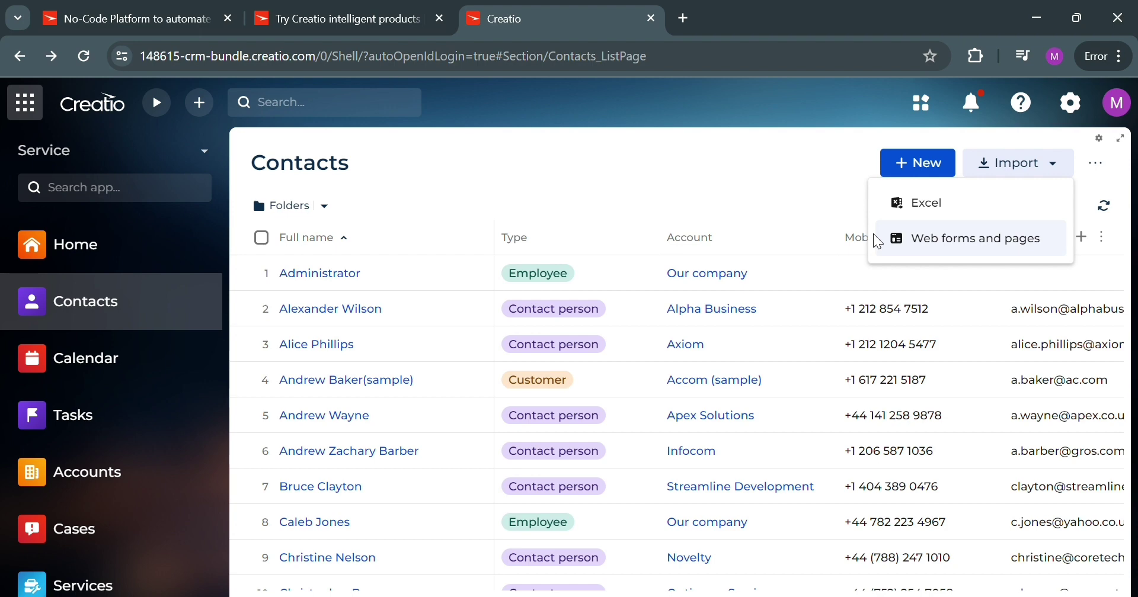
left_click(818, 201)
- Leave Contacts unchanged and open the Calendar section from the sidebar
scroll(939, 355, "down", 4)
scroll(929, 377, "up", 4)
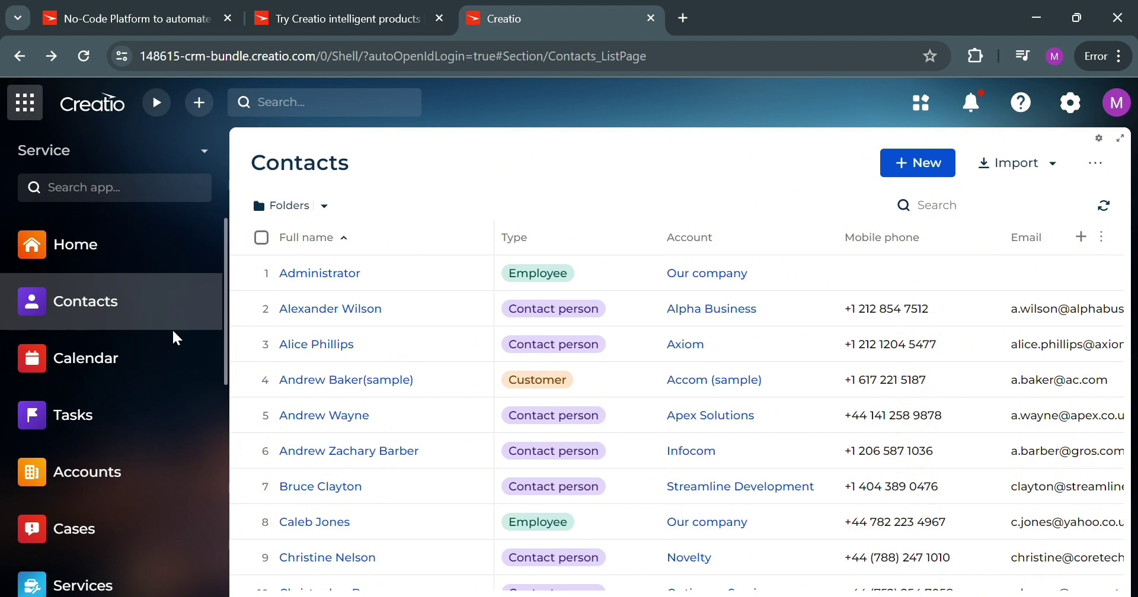
left_click(121, 362)
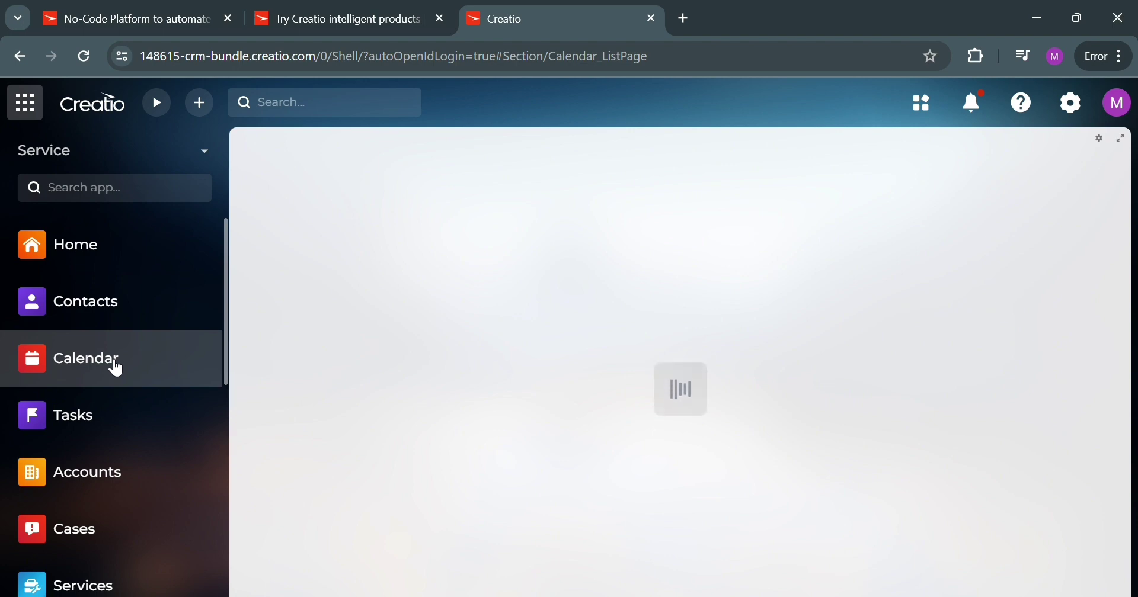
- Scroll the 5/19–5/25/2024 week grid and discard a new meeting form without saving
scroll(411, 358, "down", 9)
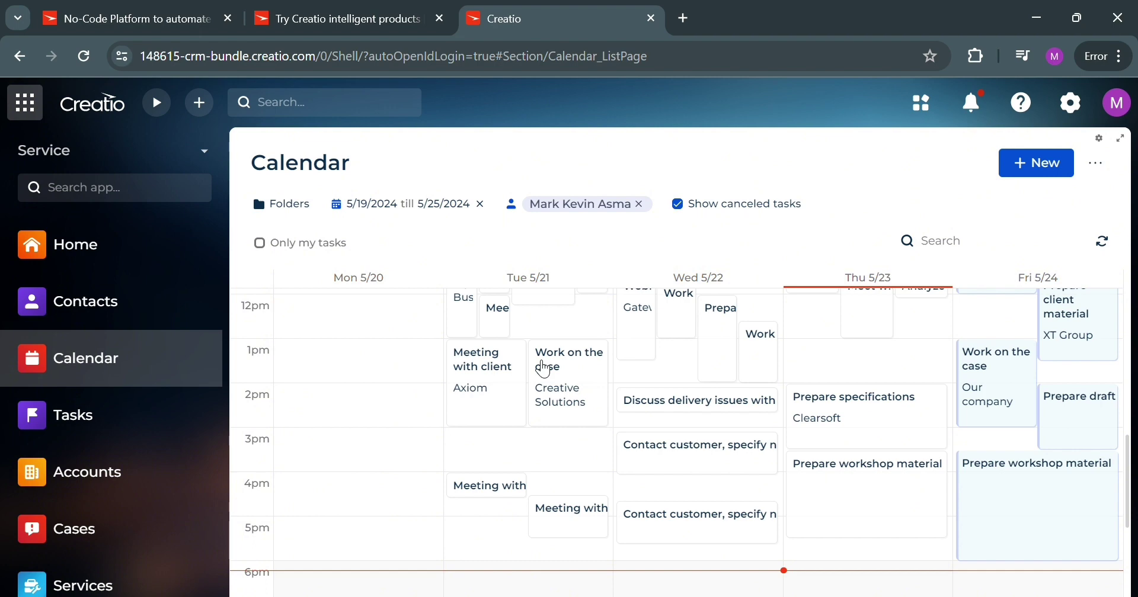
scroll(947, 396, "up", 3)
scroll(951, 399, "down", 2)
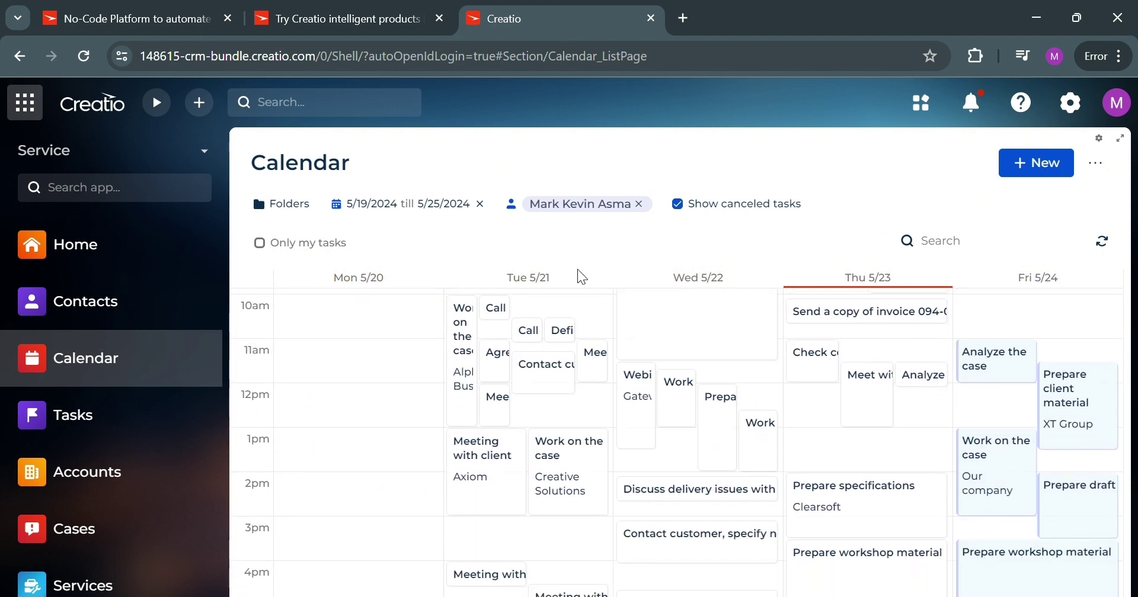
left_click(1066, 169)
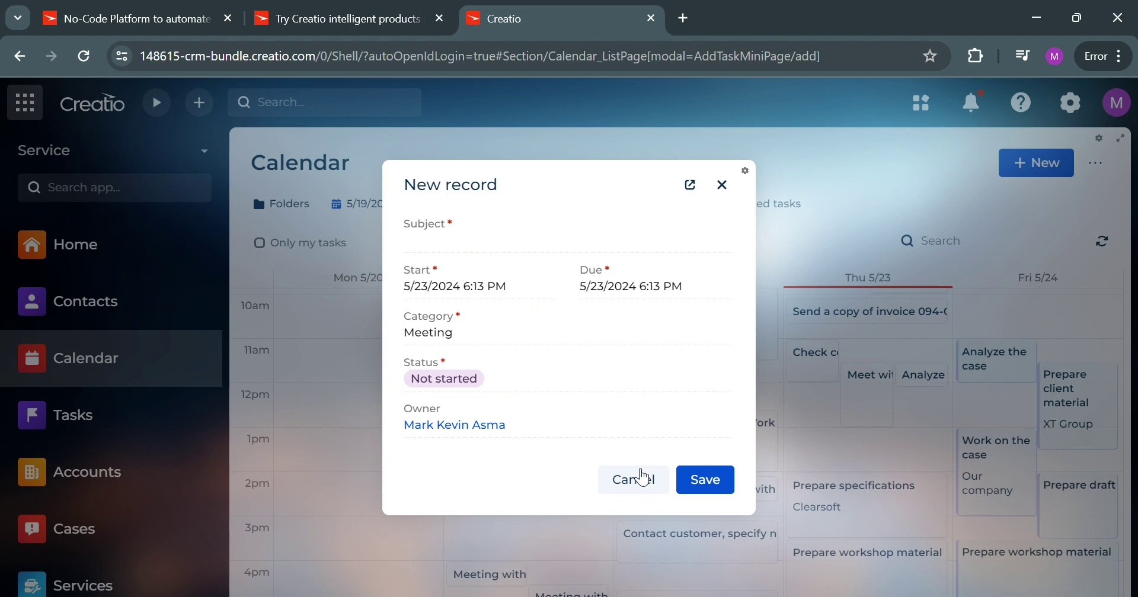
left_click(630, 484)
- Check the Calendar timescale options without changing them, then open the Tasks section
scroll(851, 457, "down", 5)
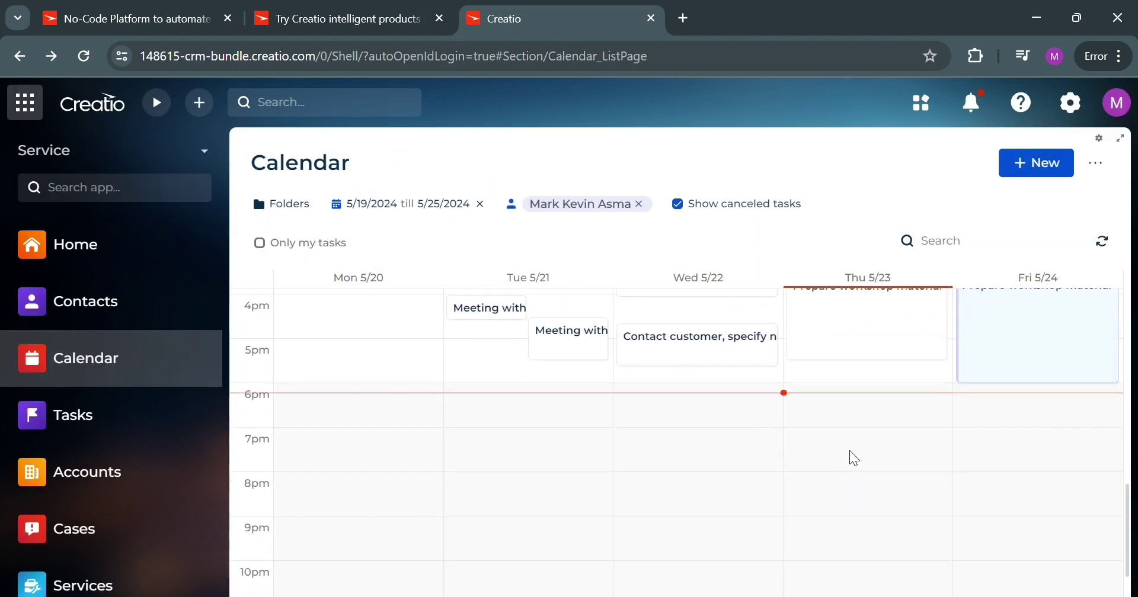
scroll(854, 459, "up", 5)
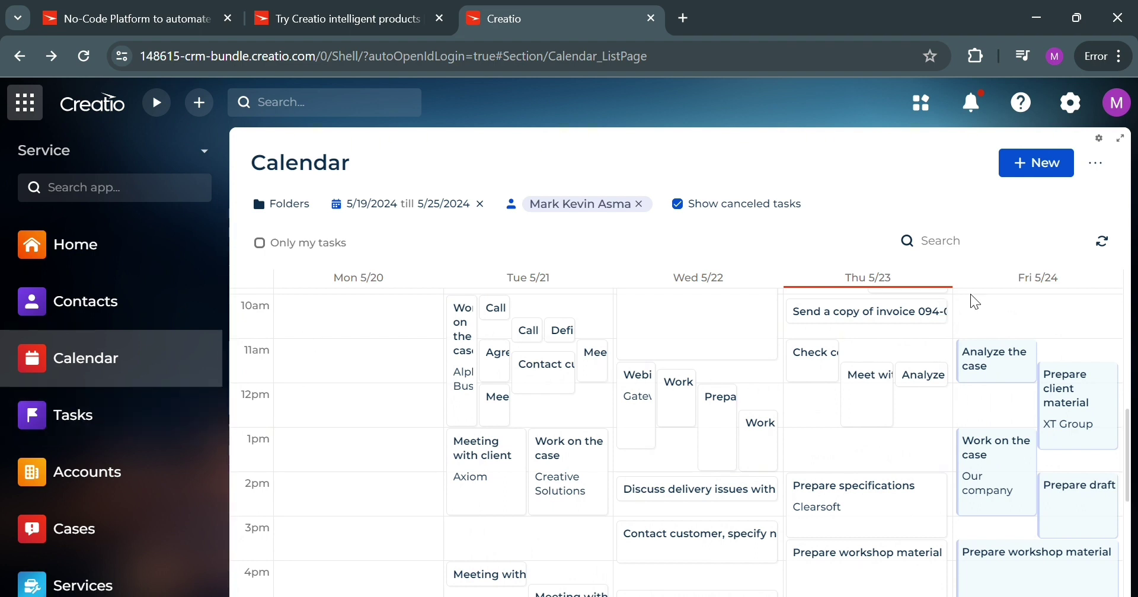
left_click(1099, 167)
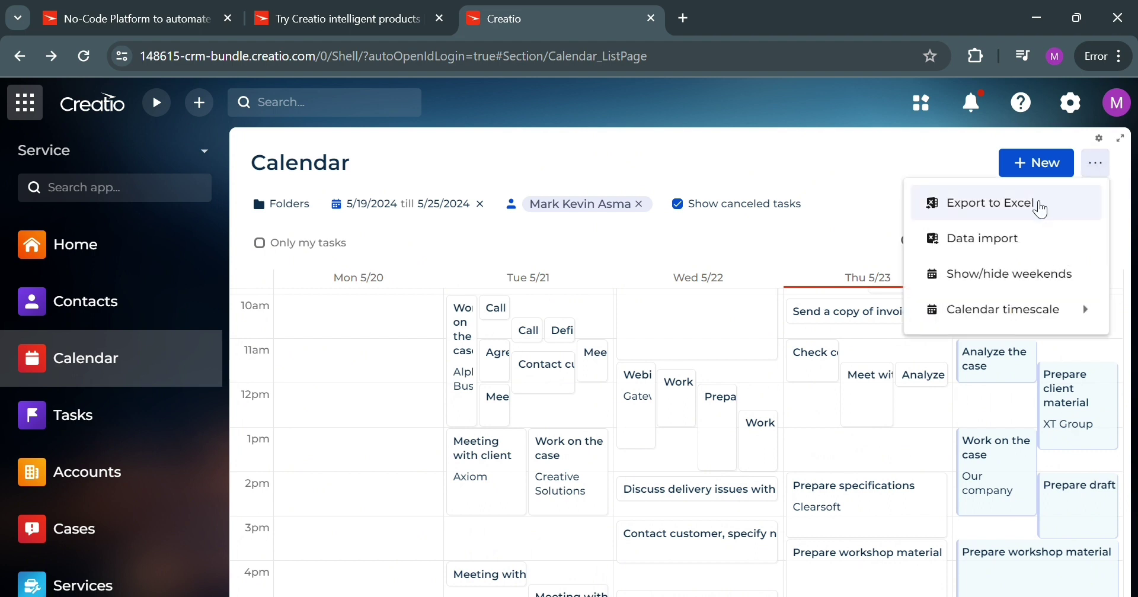
mouse_move(1031, 300)
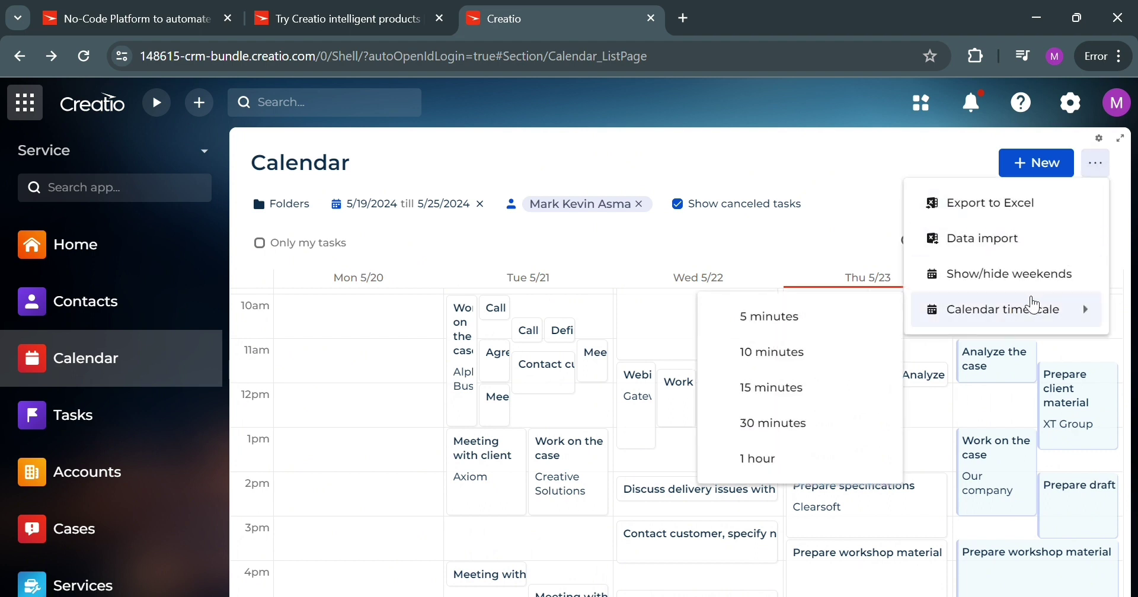
left_click(791, 245)
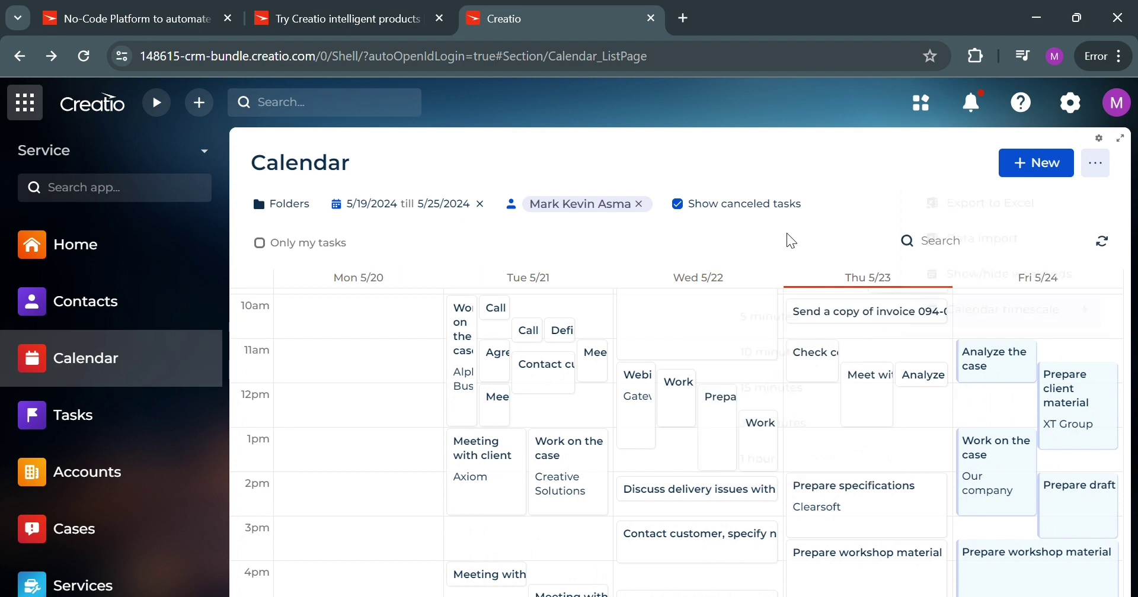
left_click(43, 420)
- Clear the owner filter to list every employee's tasks, then close a new task form unsaved
scroll(127, 381, "down", 2)
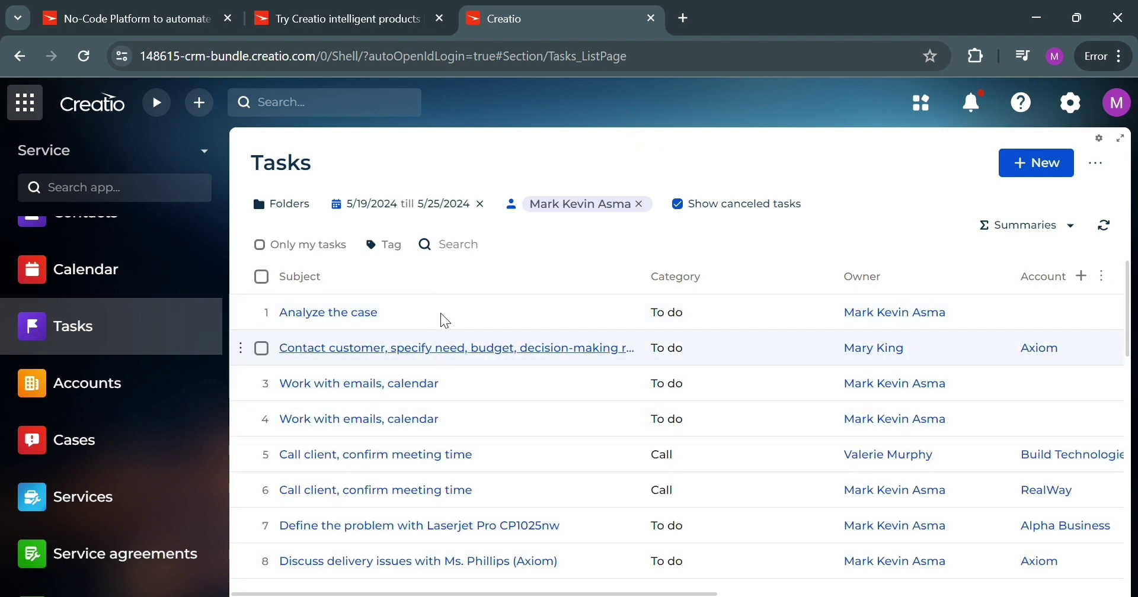
left_click(640, 204)
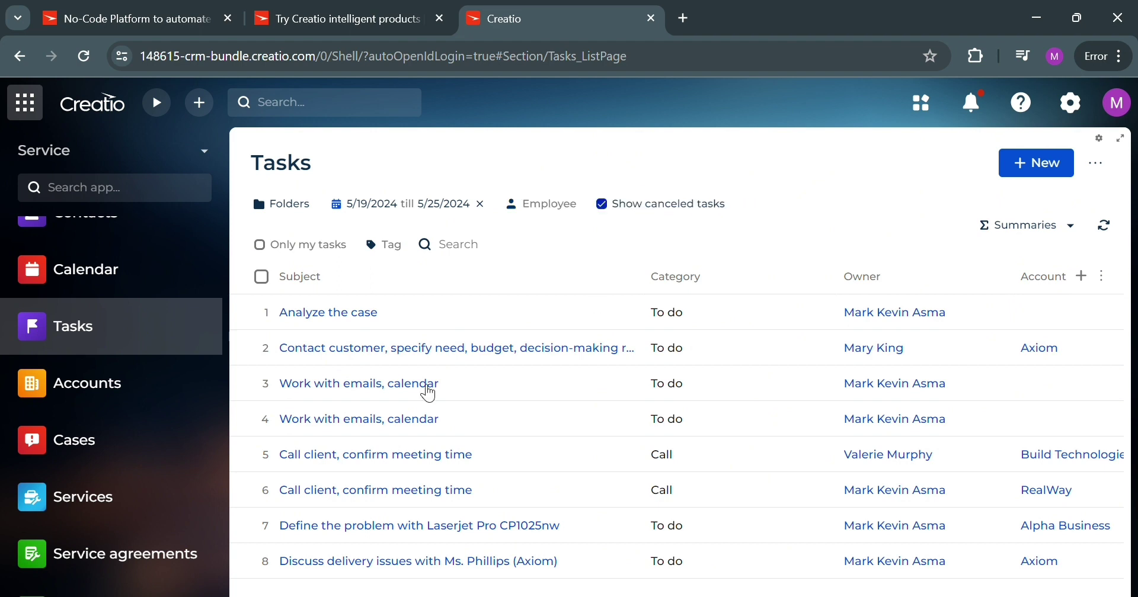
scroll(966, 308, "down", 2)
scroll(620, 407, "down", 2)
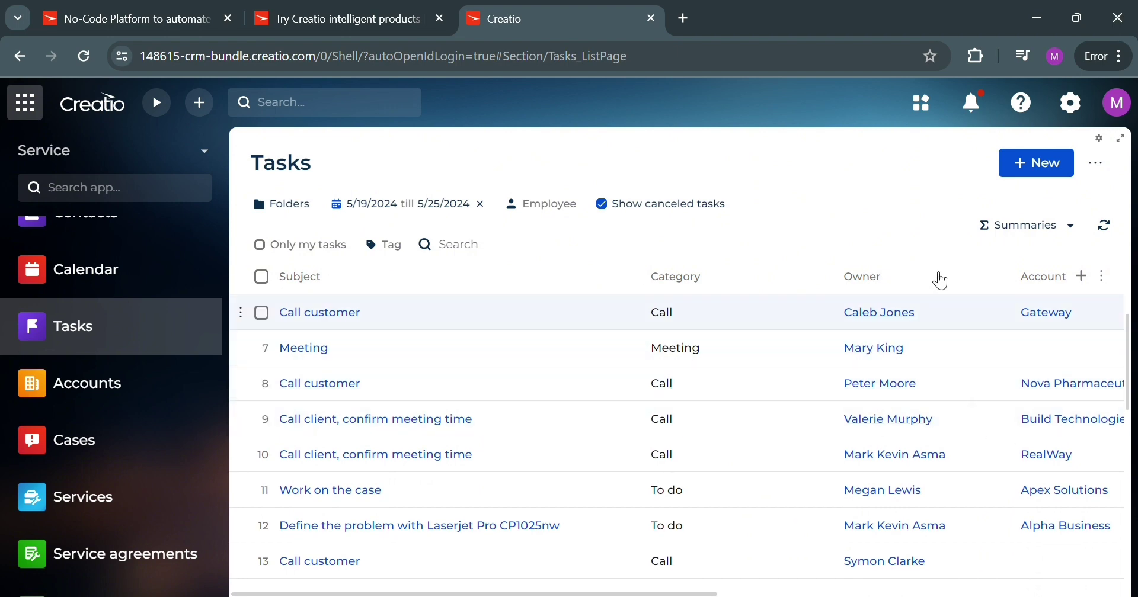
left_click(1044, 166)
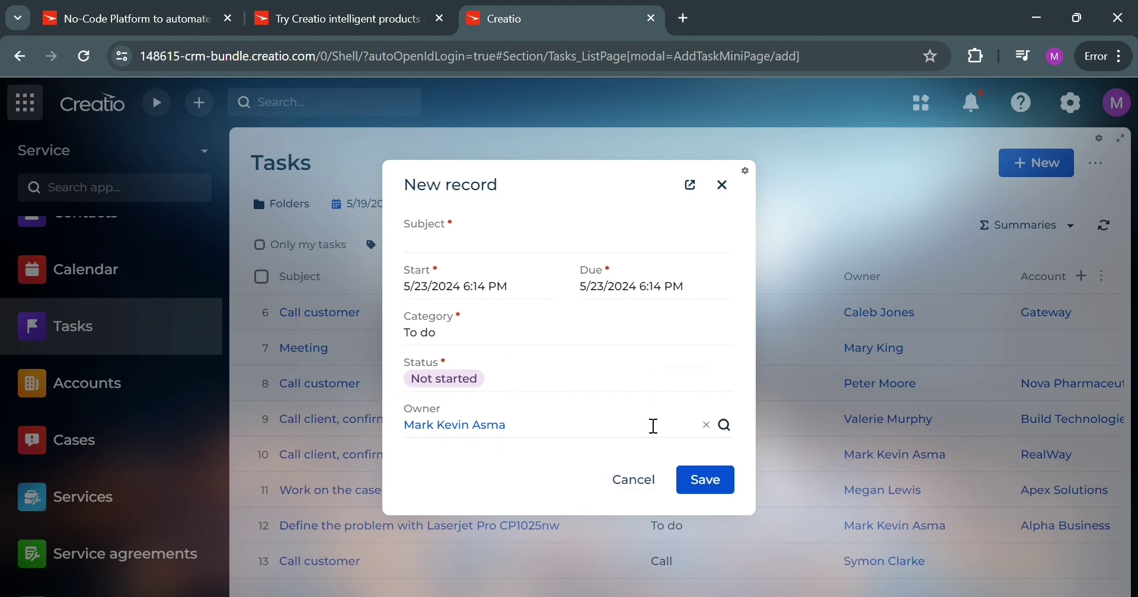
left_click(724, 185)
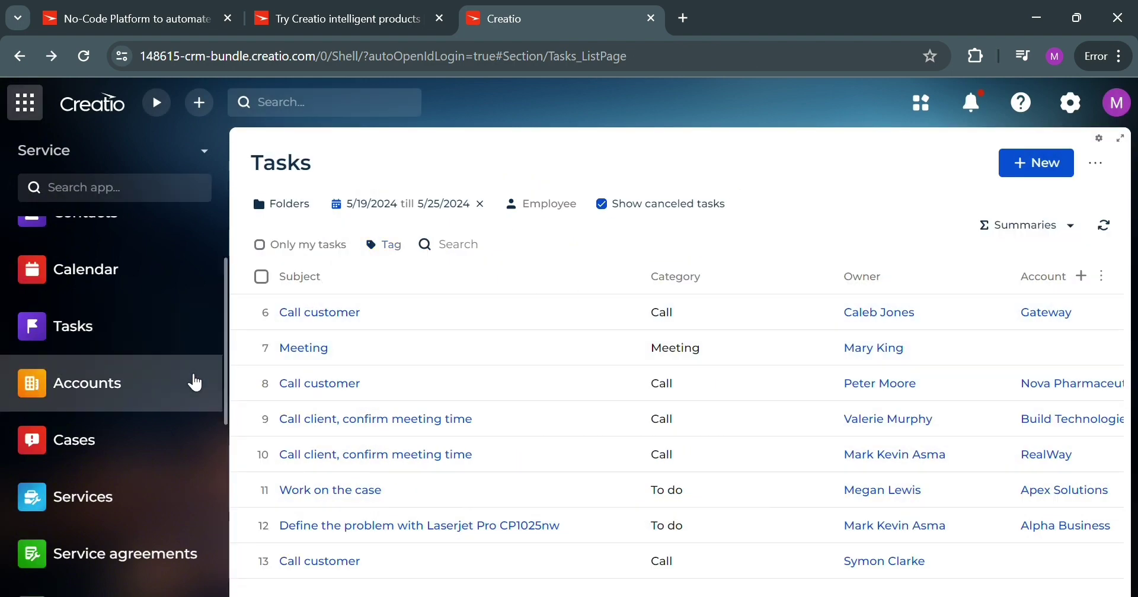
- In Accounts, preview Type and Industry choices on a discarded new account, then open Cases
left_click(196, 383)
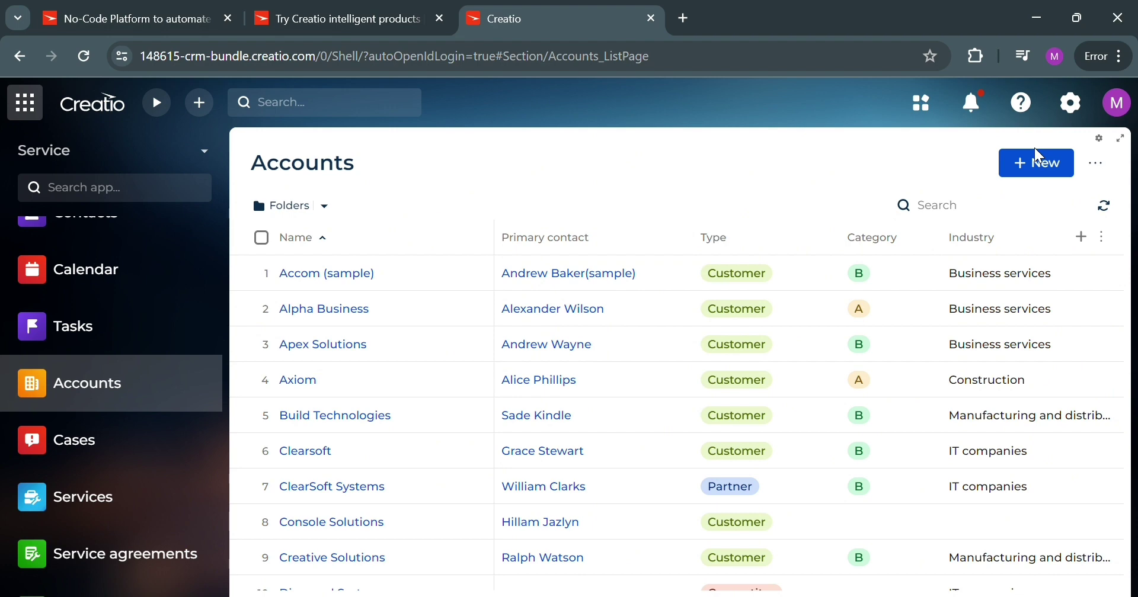
left_click(1042, 163)
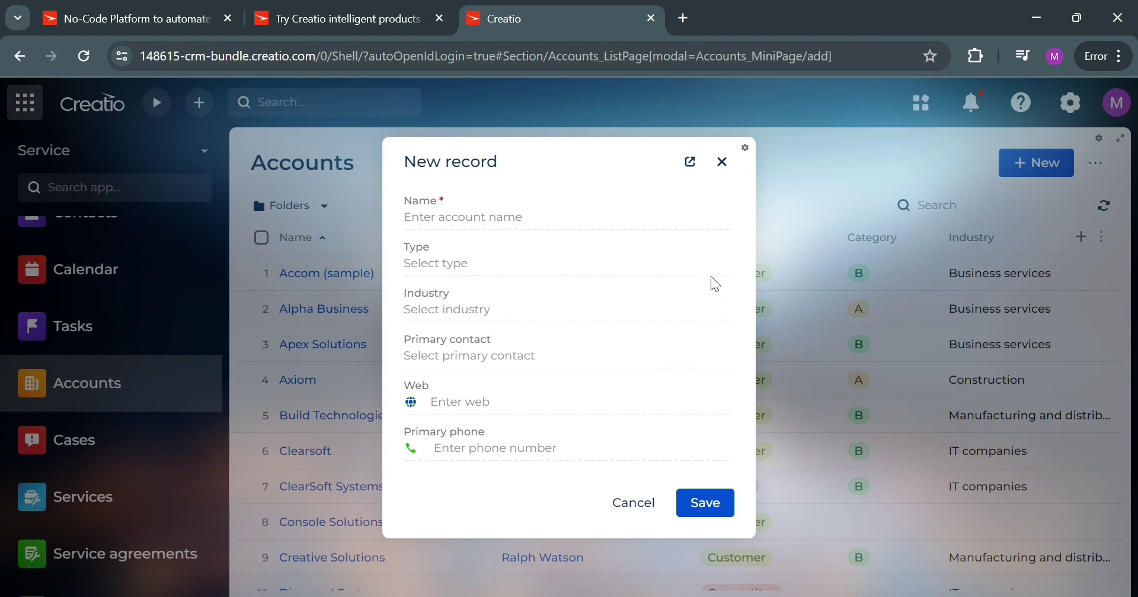
left_click(727, 262)
left_click(731, 270)
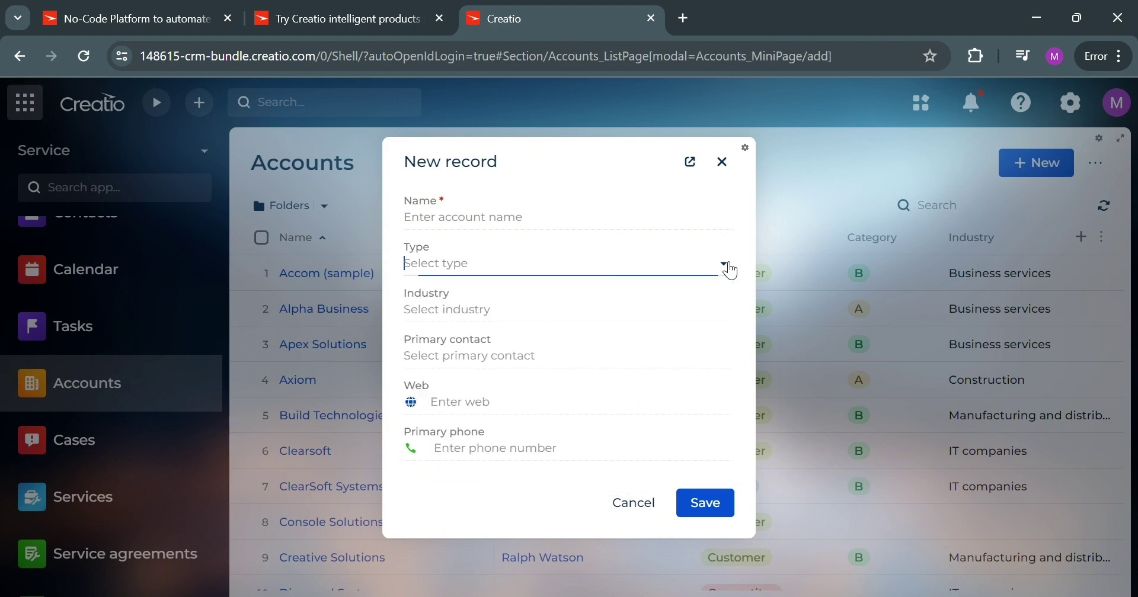
left_click(734, 317)
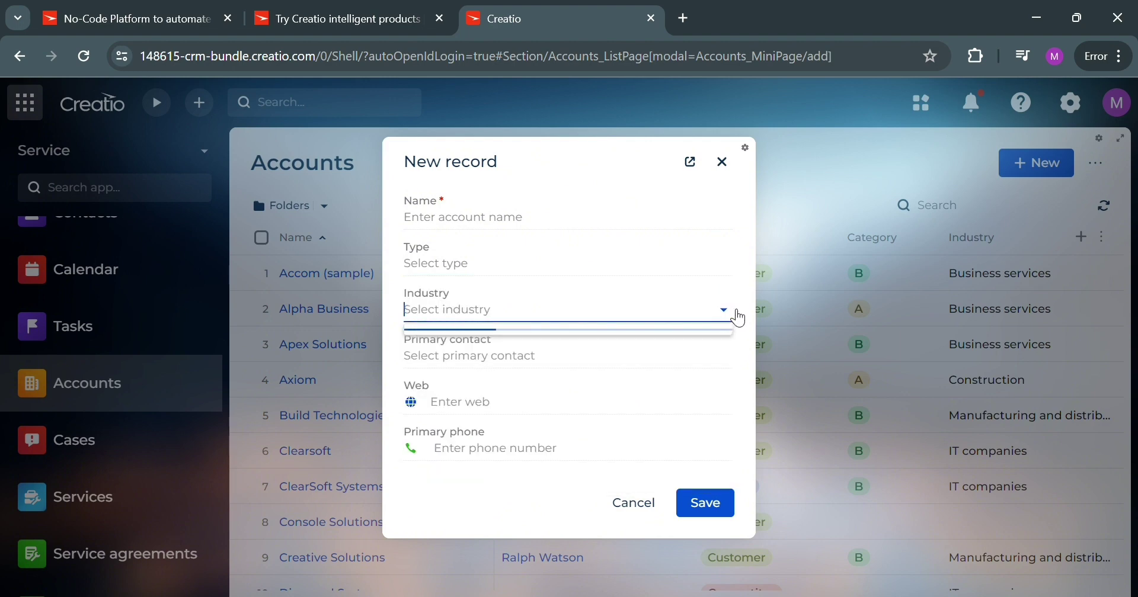
left_click(740, 318)
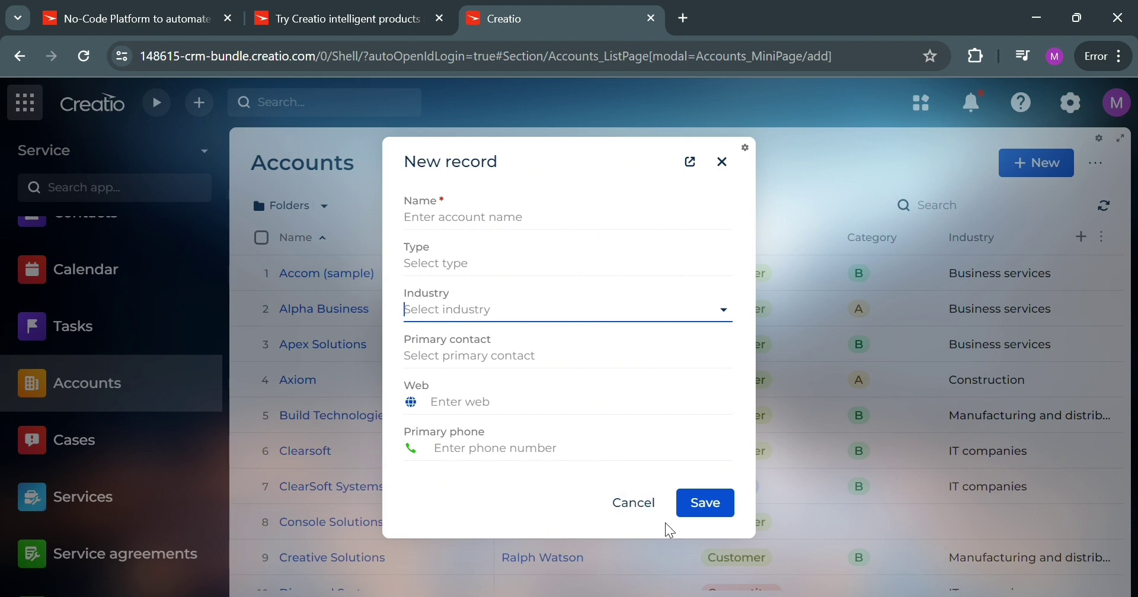
left_click(622, 506)
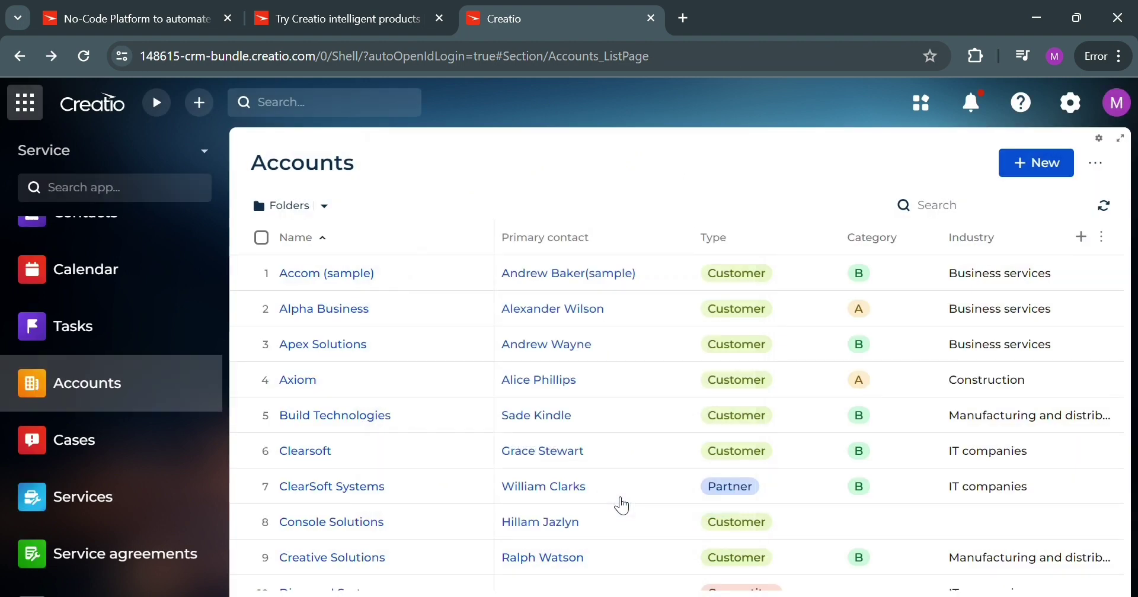
left_click(156, 454)
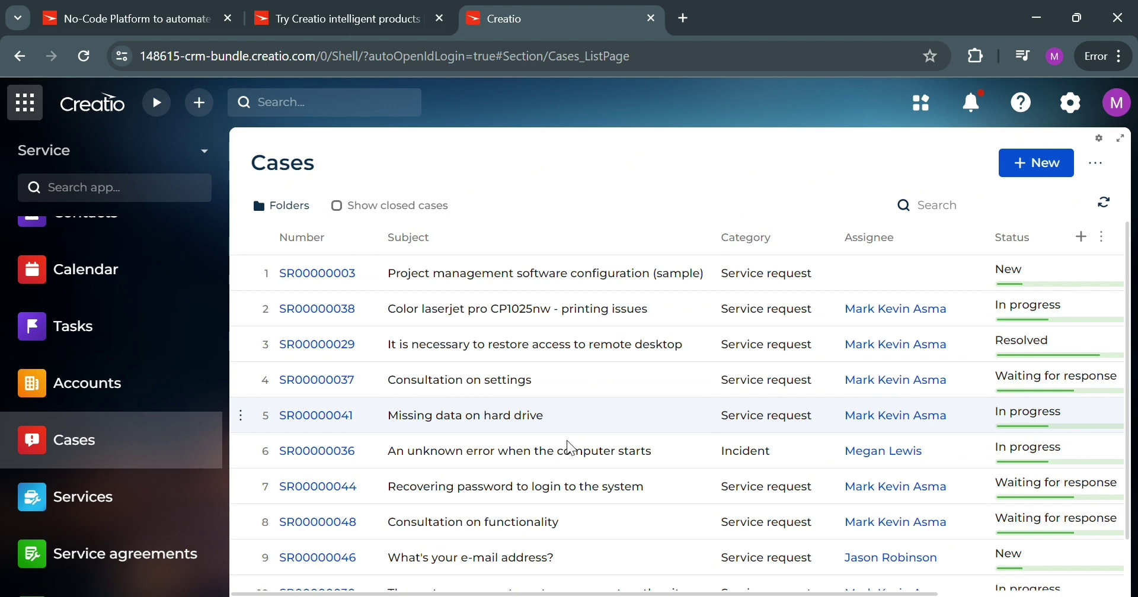
- Scroll through a new case form without saving, then open the Services list
left_click(1013, 167)
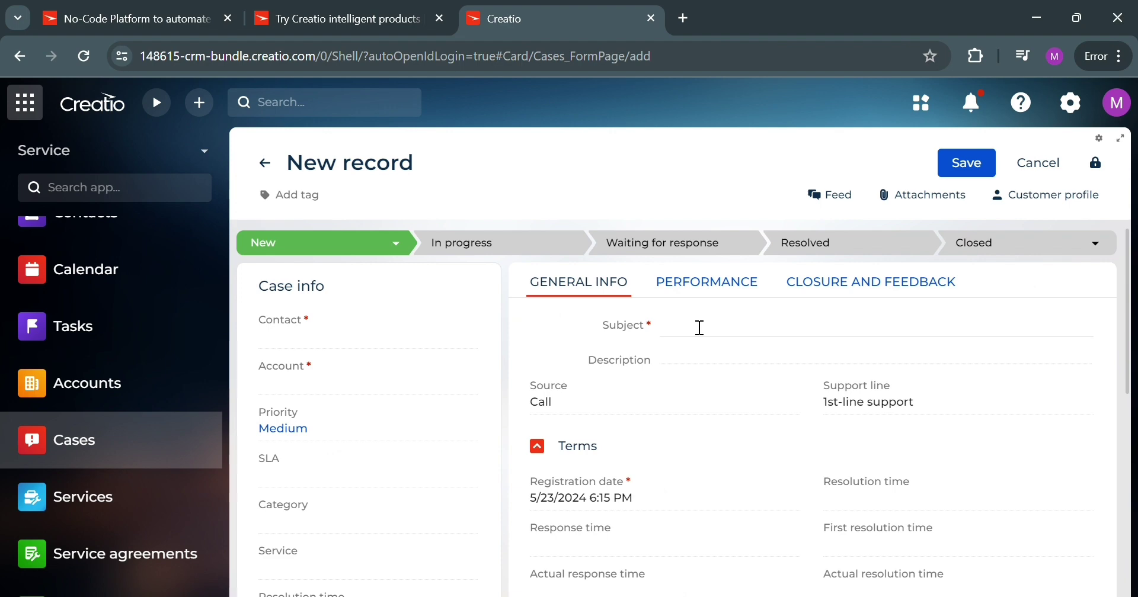
scroll(694, 343, "down", 2)
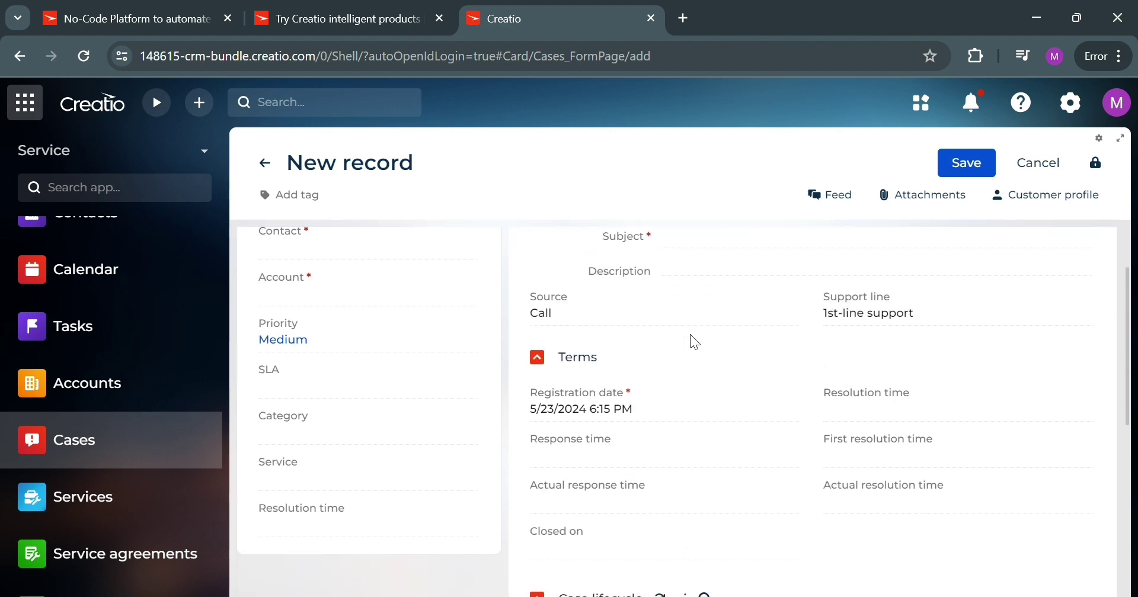
scroll(592, 515, "down", 4)
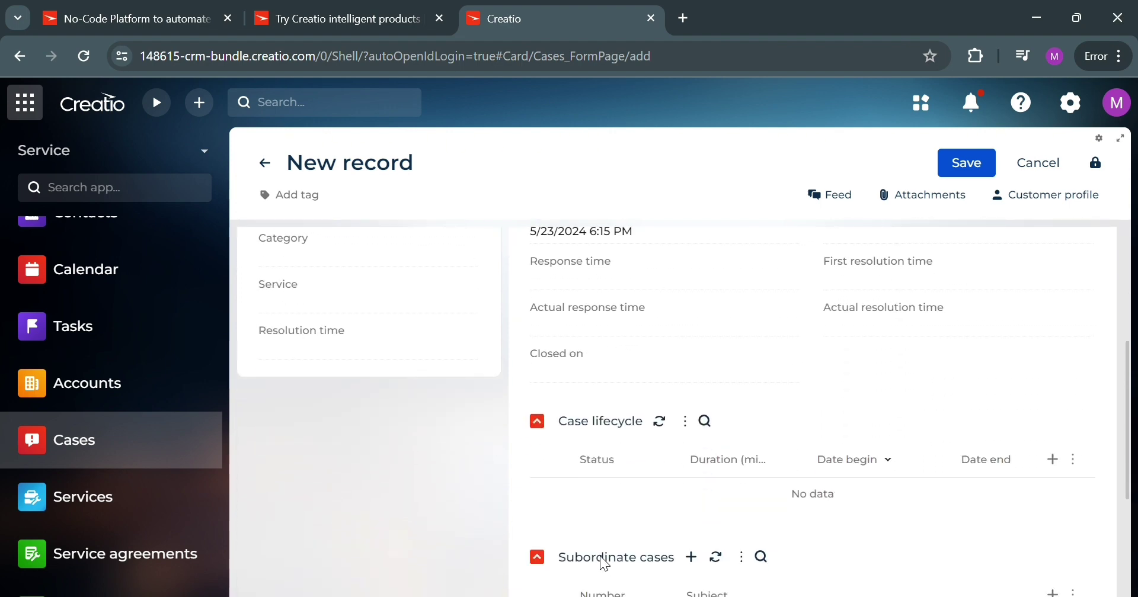
scroll(749, 418, "down", 4)
scroll(889, 415, "up", 2)
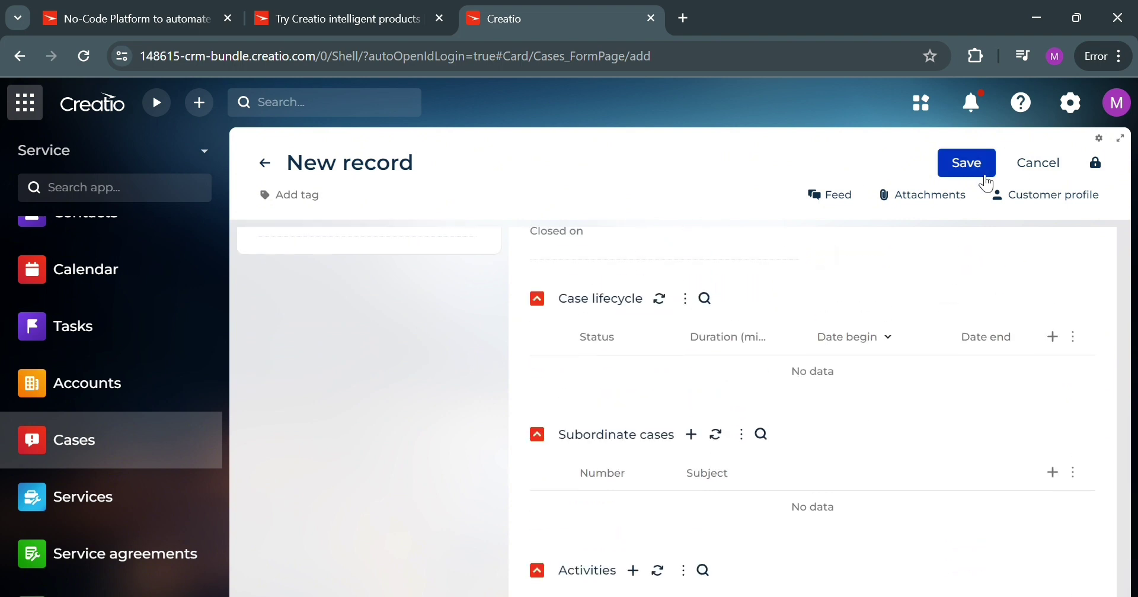
scroll(829, 474, "up", 8)
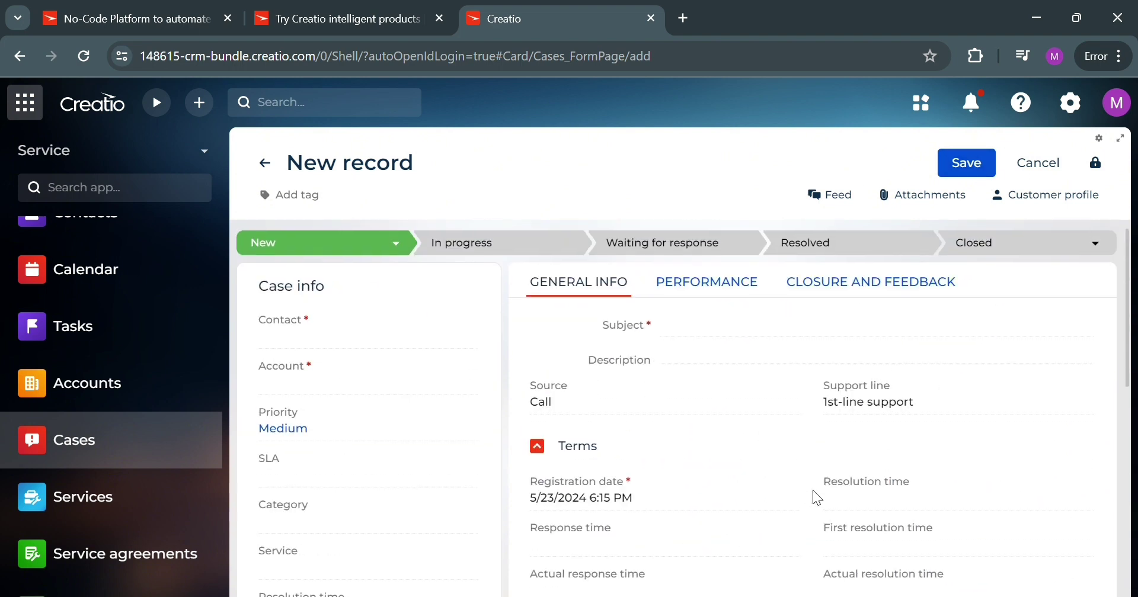
left_click(165, 503)
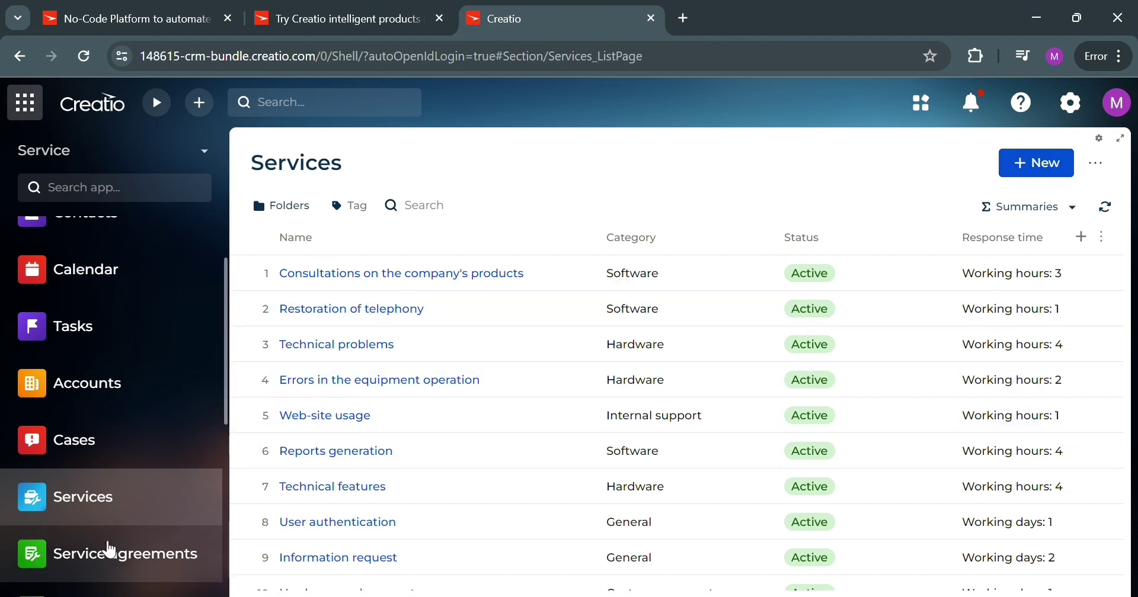
- Open and scroll through the Service agreements list
left_click(110, 550)
scroll(110, 550, "down", 5)
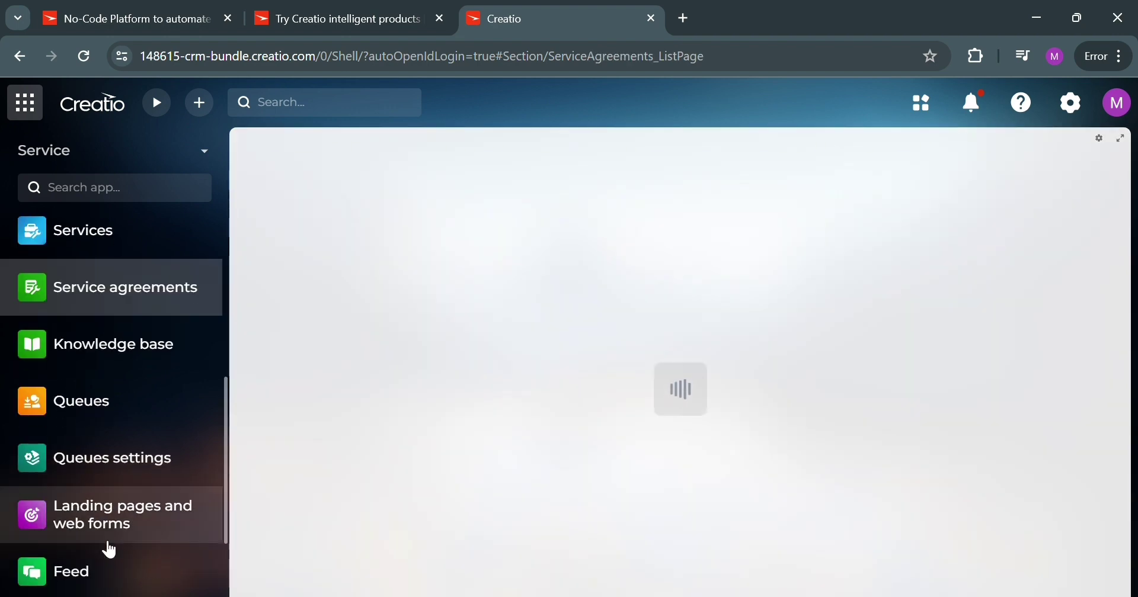
scroll(147, 447, "down", 2)
scroll(147, 448, "up", 2)
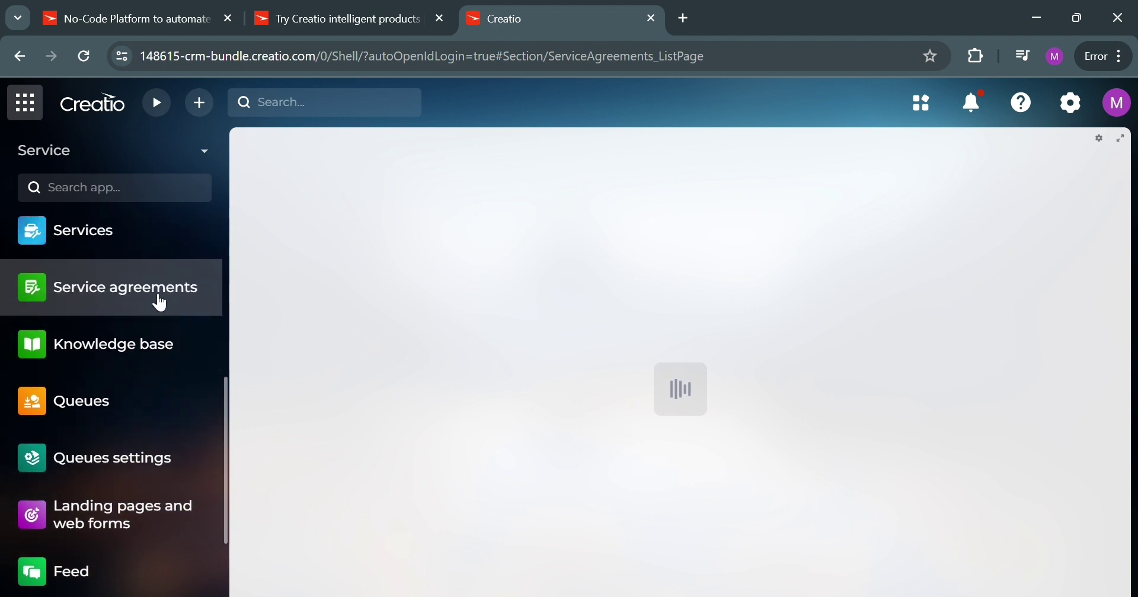
- Visit the Knowledge base articles and Queues, then open Queues settings
left_click(175, 367)
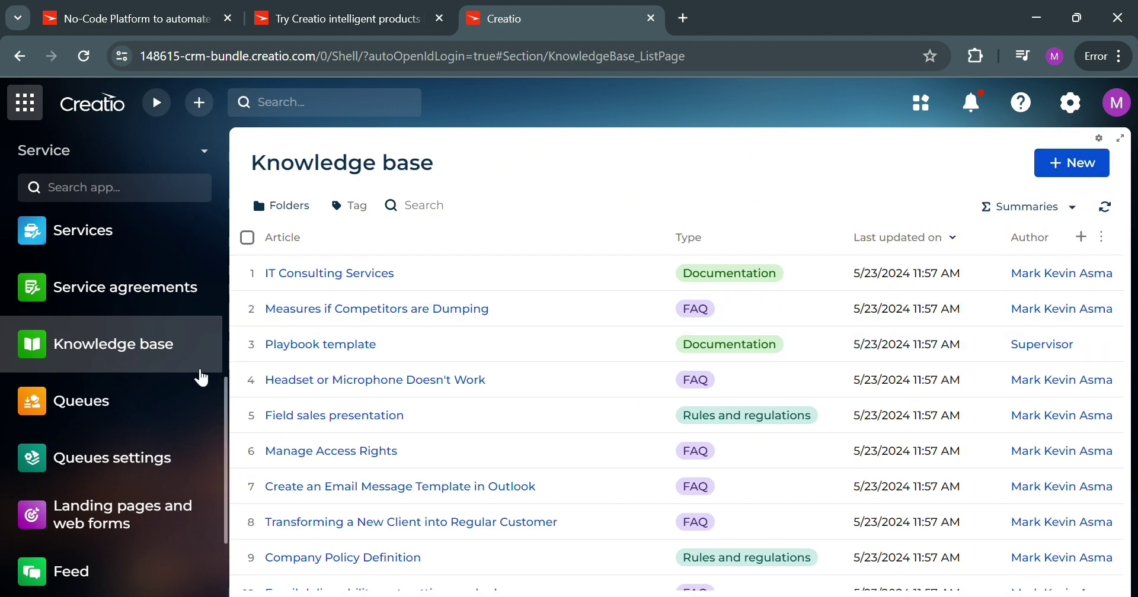
left_click(145, 420)
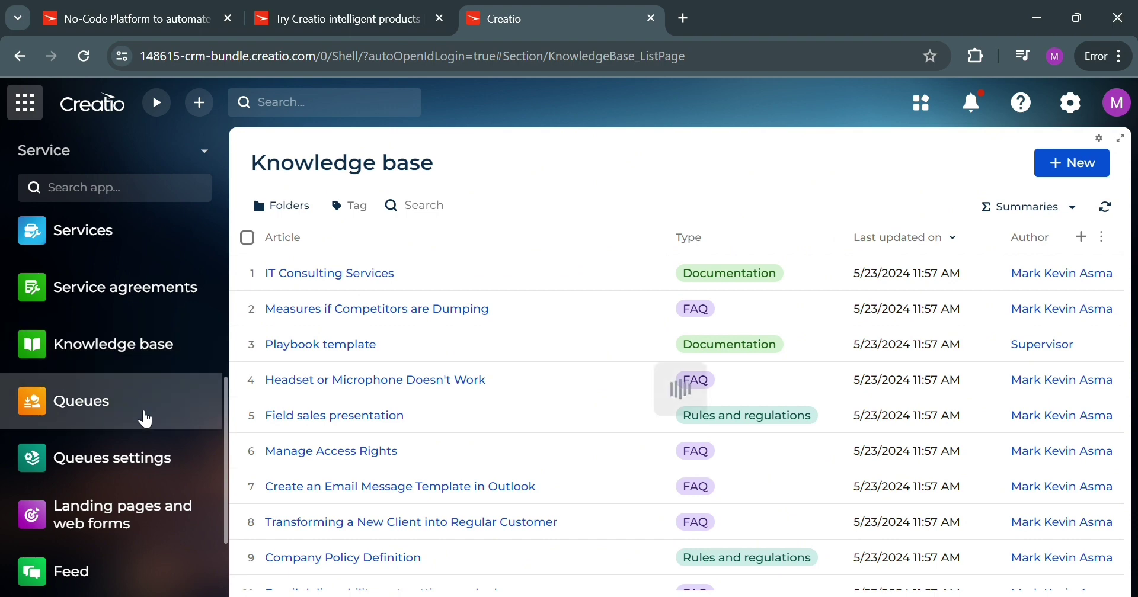
scroll(147, 421, "down", 2)
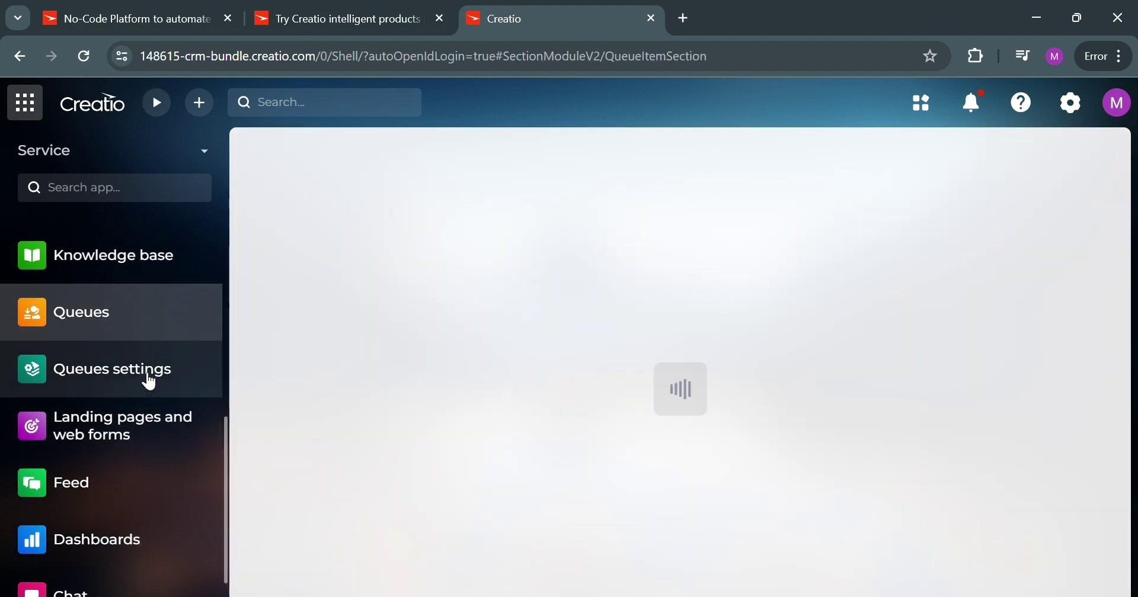
left_click(150, 382)
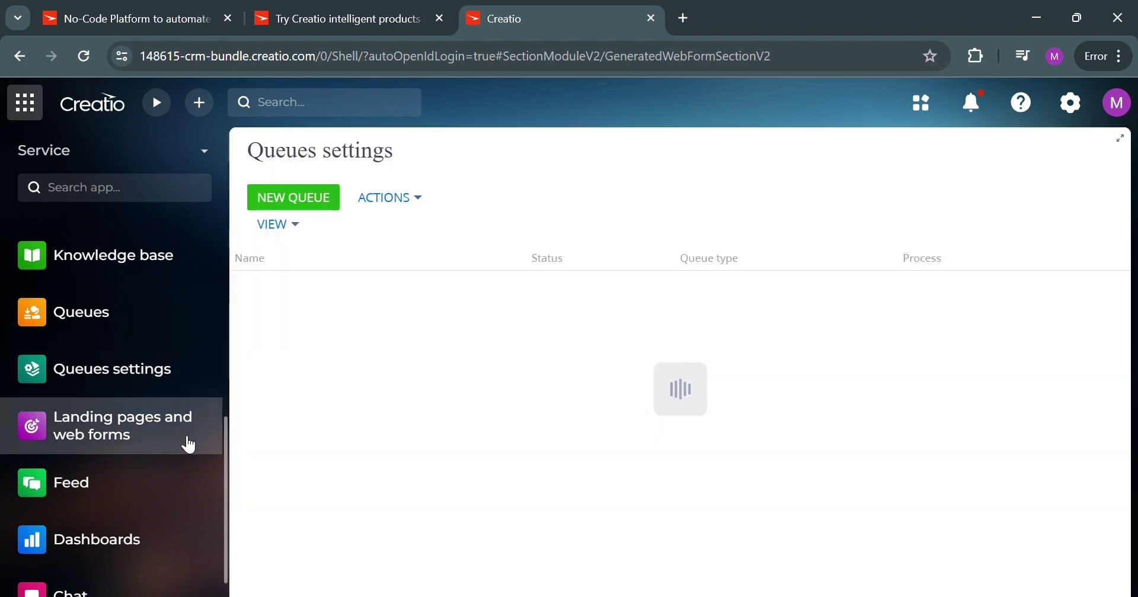
- Visit the Feed, then open Chat to see demo chats marked Completed and In progress
left_click(178, 483)
scroll(199, 509, "down", 1)
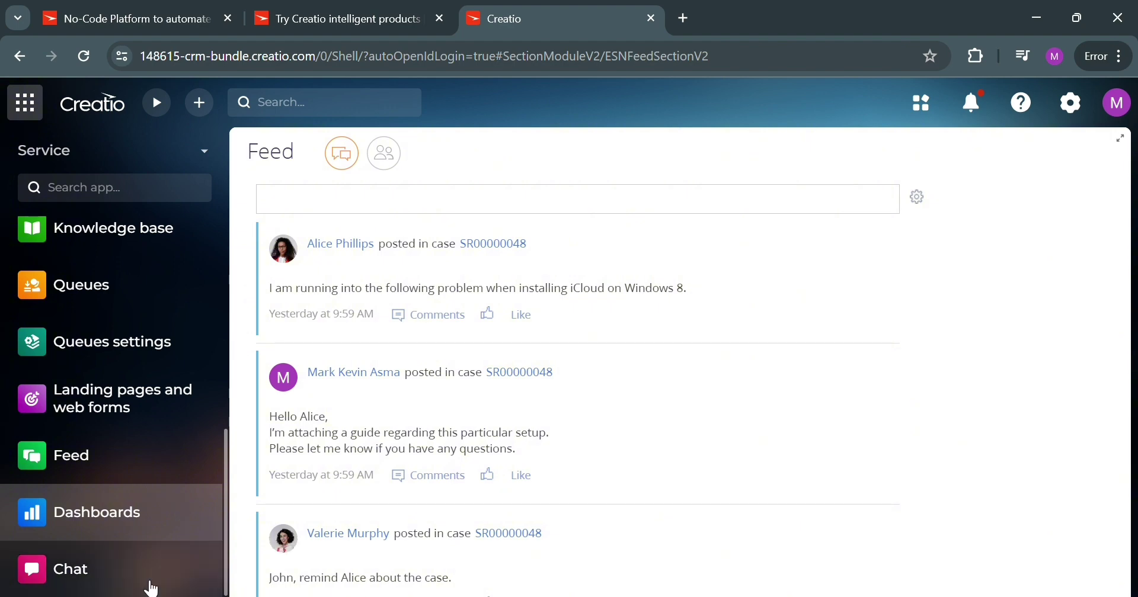
left_click(171, 571)
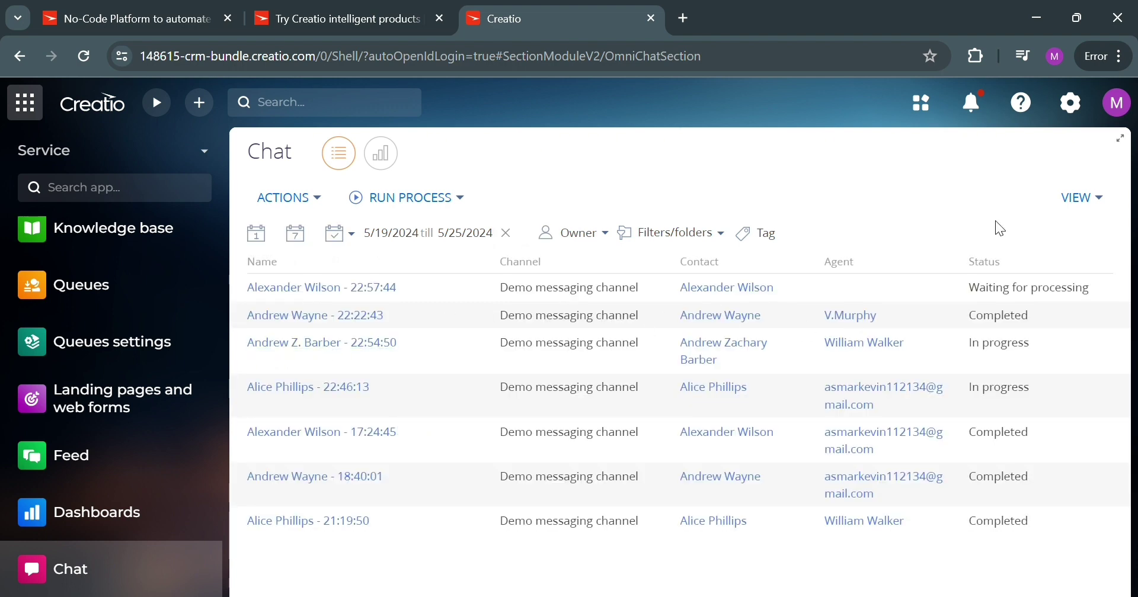
- Show Reminders (INV-102-01) in the communication panel, then open System Designer via the gear
left_click(928, 120)
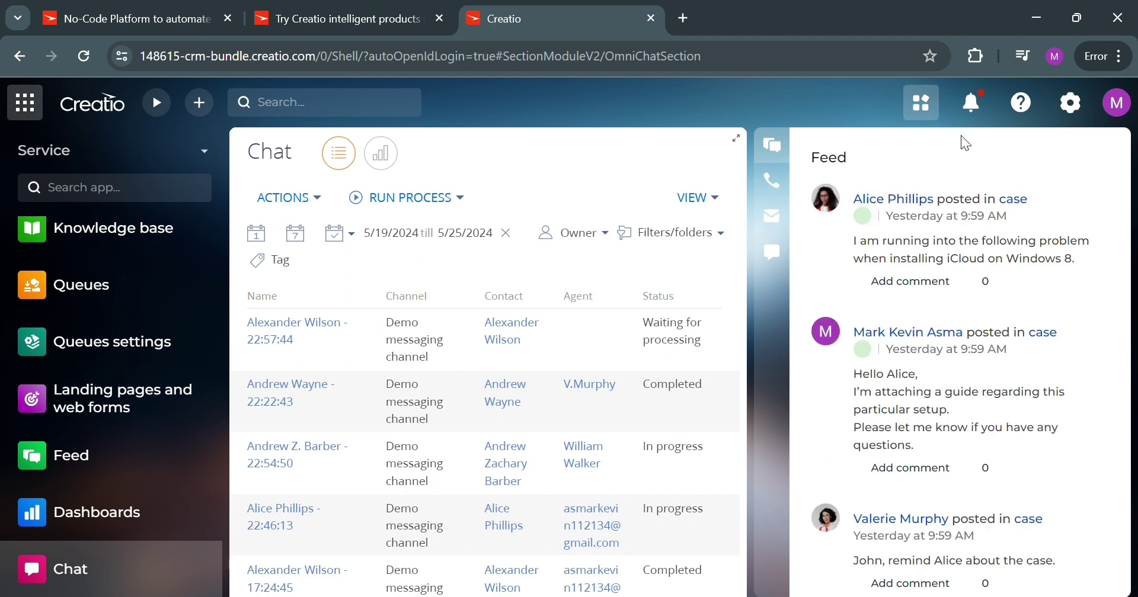
left_click(986, 119)
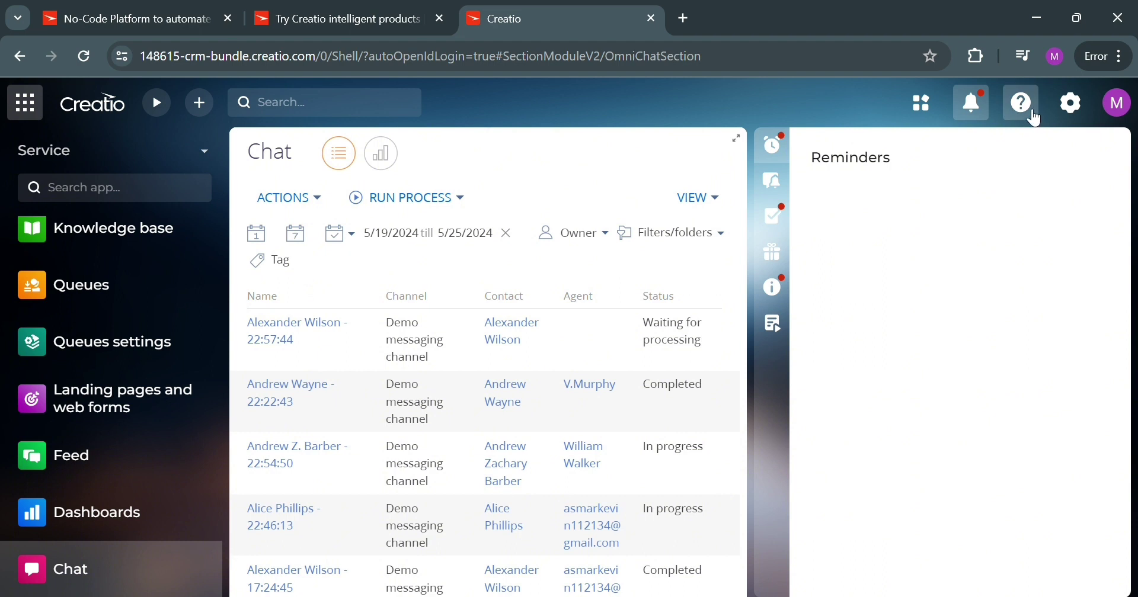
left_click(1082, 118)
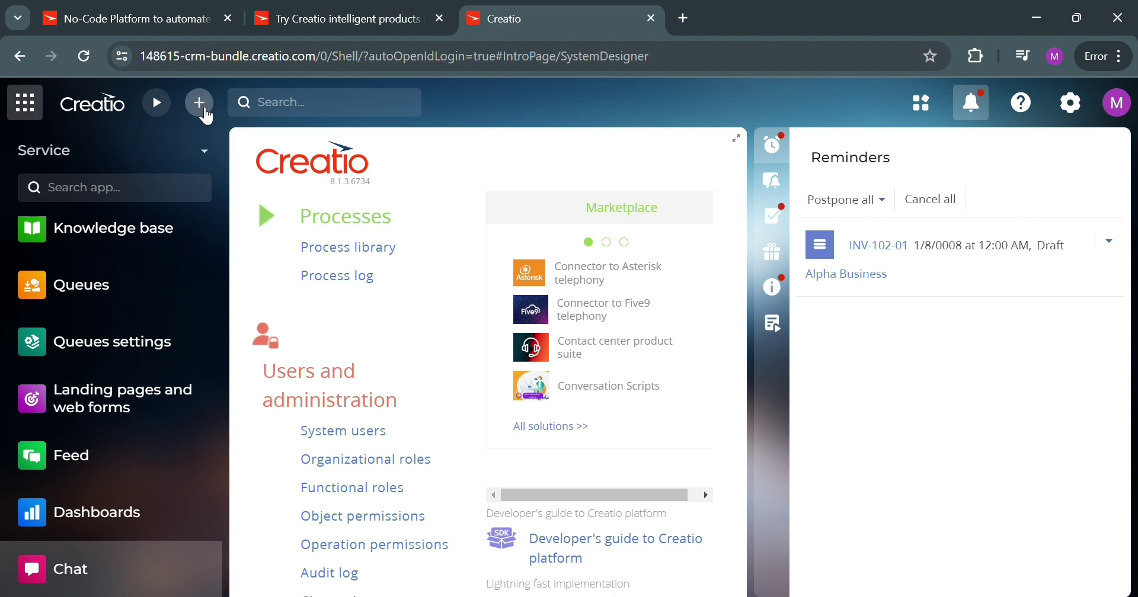
left_click(204, 111)
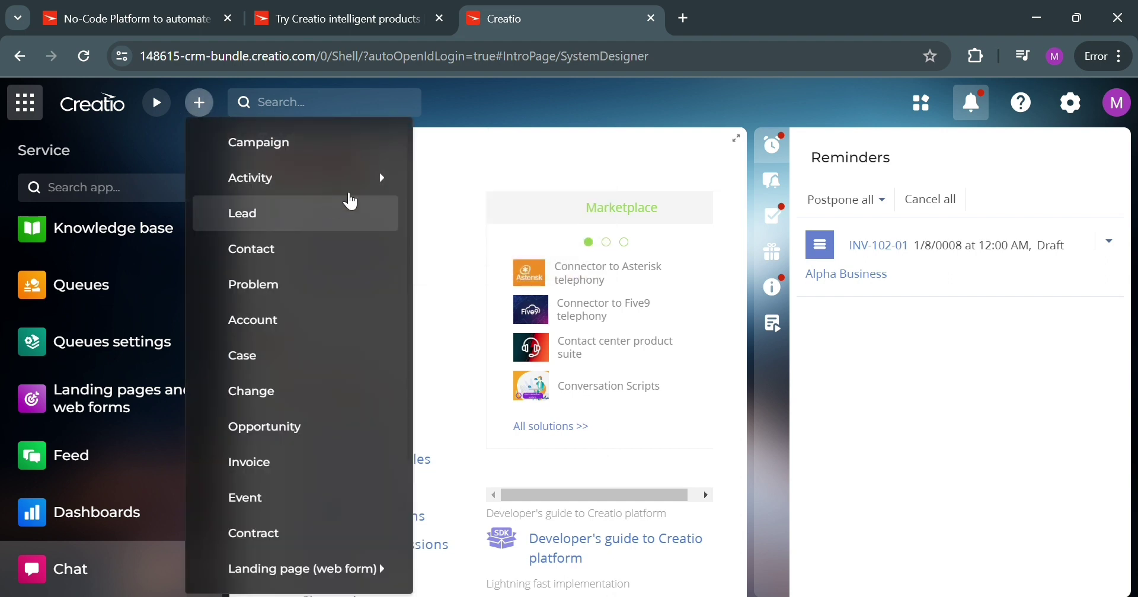
mouse_move(361, 191)
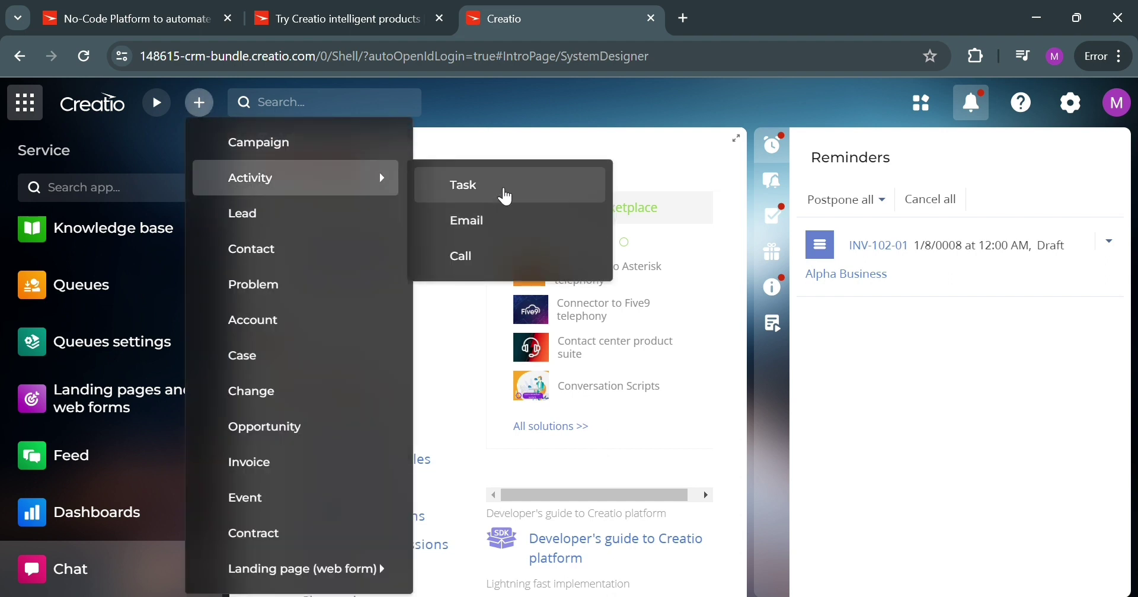
left_click(505, 231)
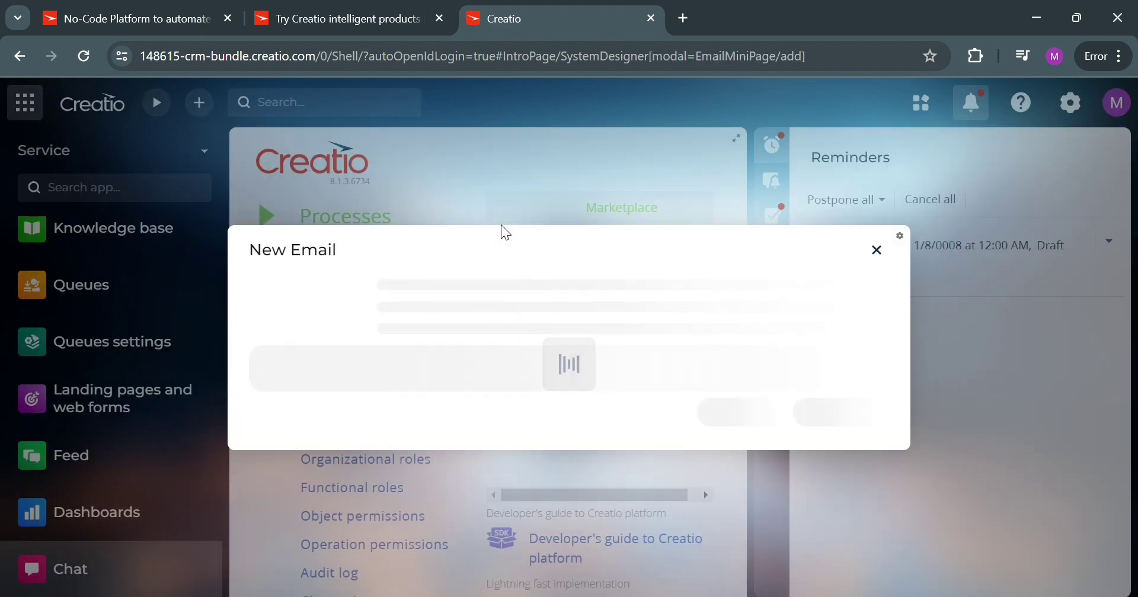
left_click(481, 221)
left_click(750, 246)
left_click(320, 243)
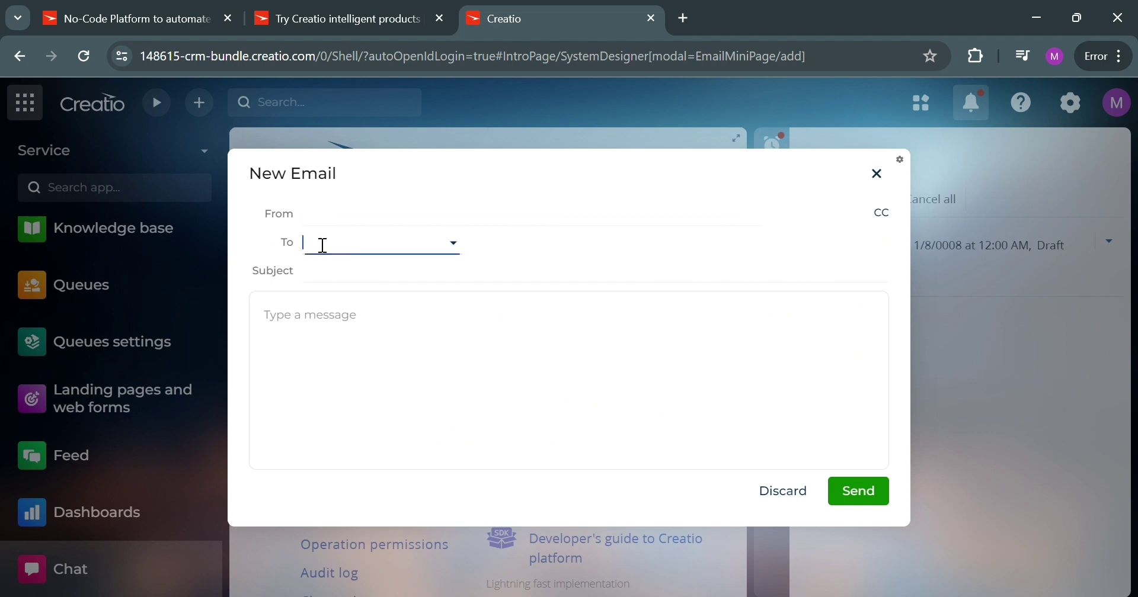
left_click(627, 272)
left_click(435, 377)
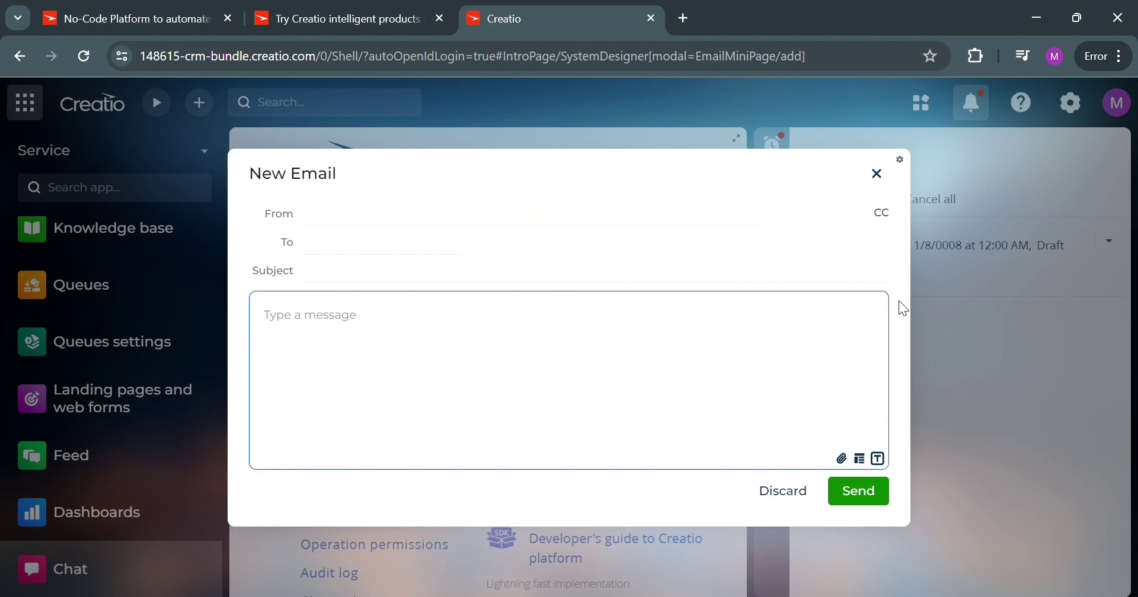
left_click(878, 175)
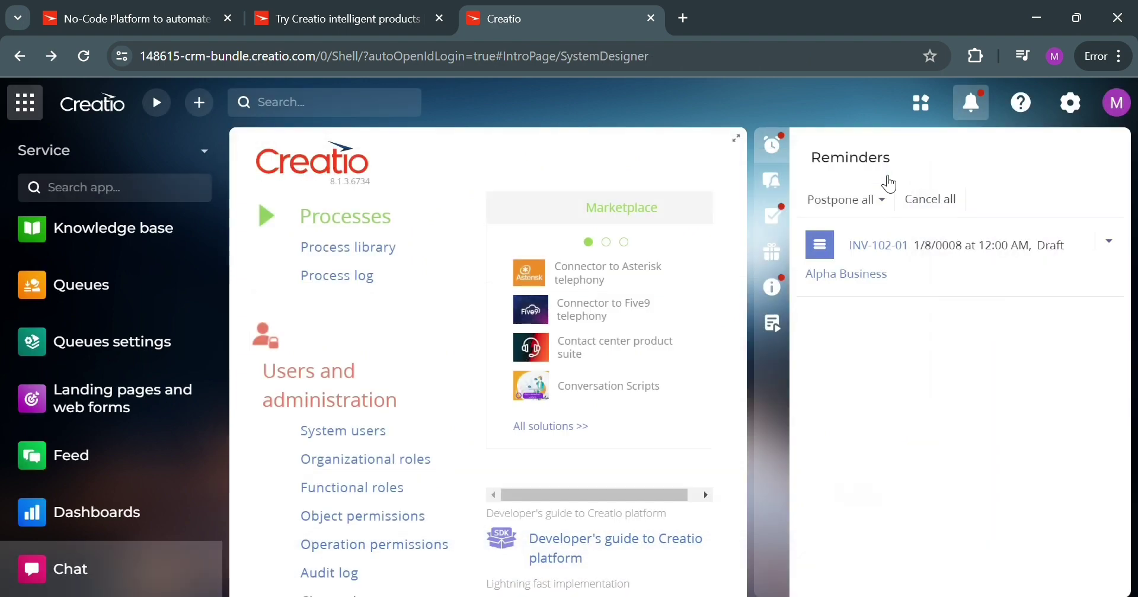
left_click(200, 102)
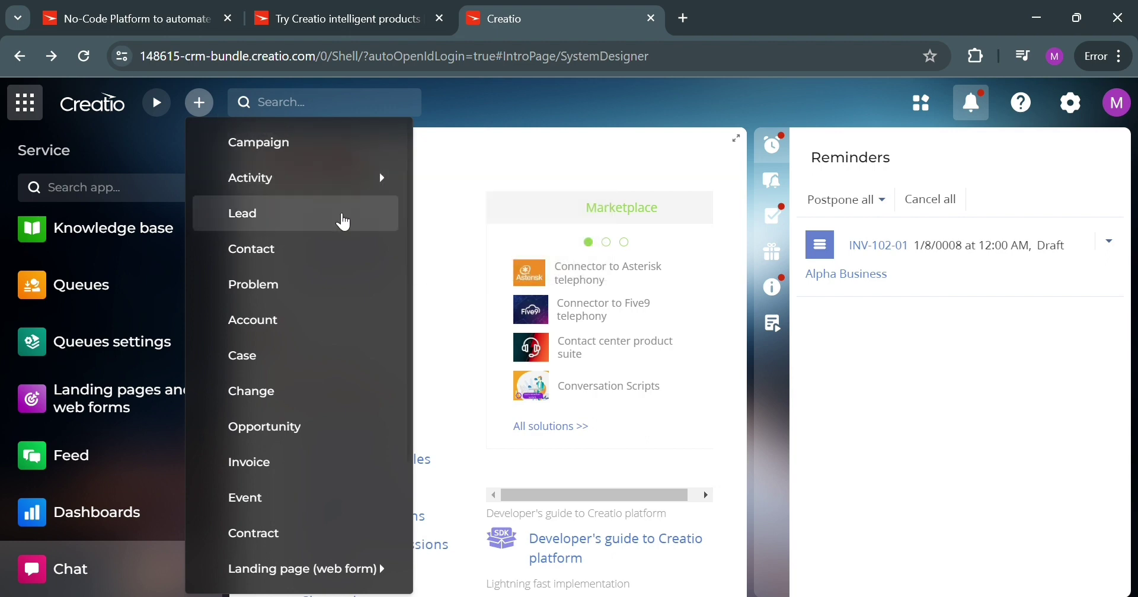
left_click(344, 223)
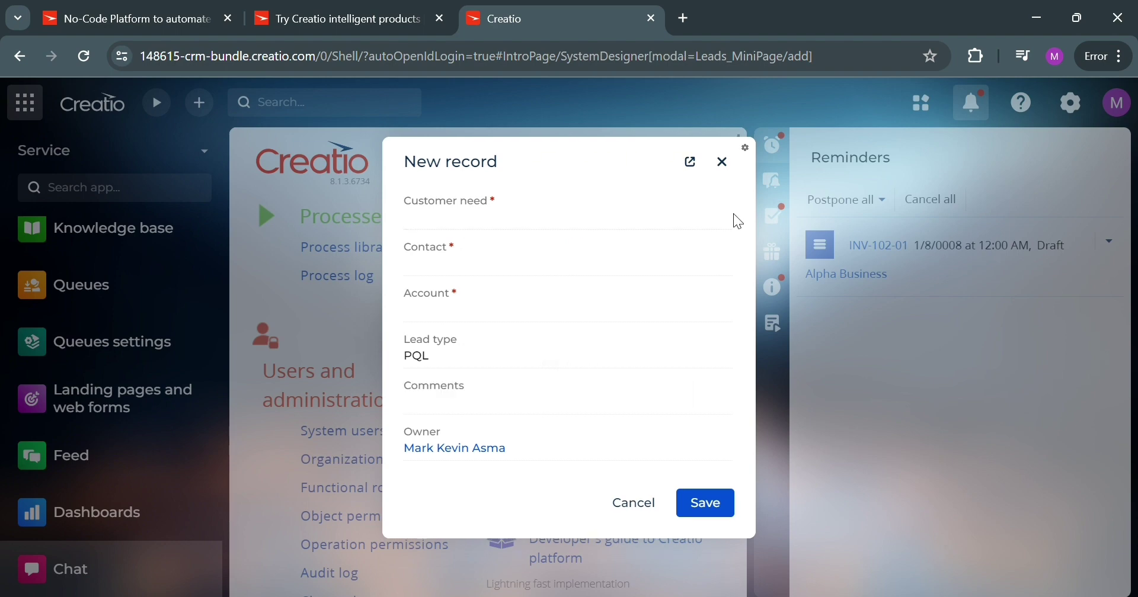
left_click(735, 223)
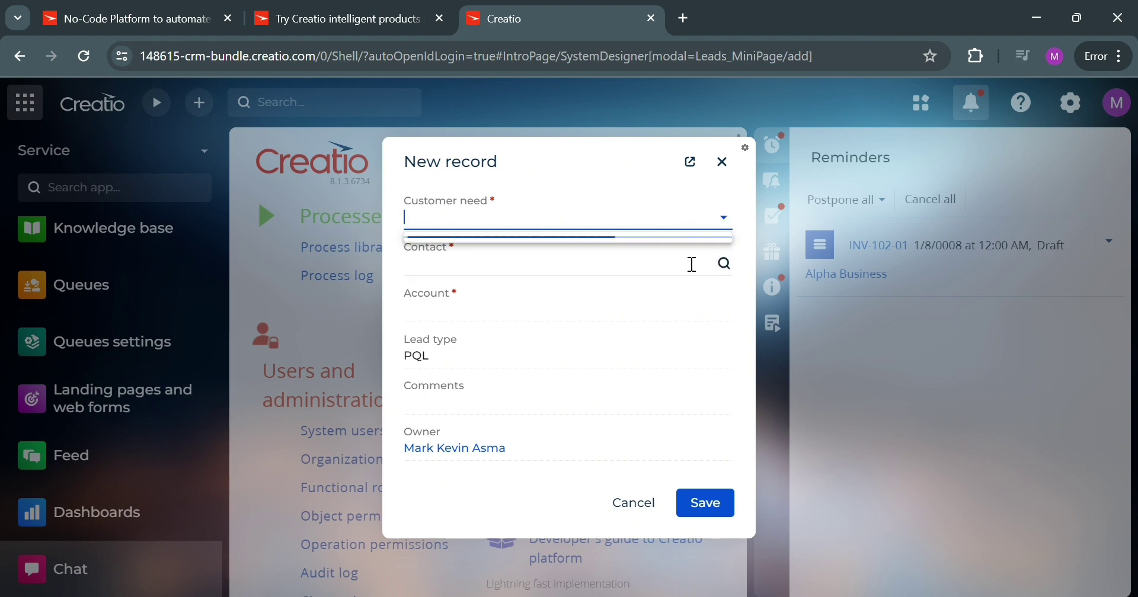
left_click(615, 270)
key("Tab")
left_click(734, 356)
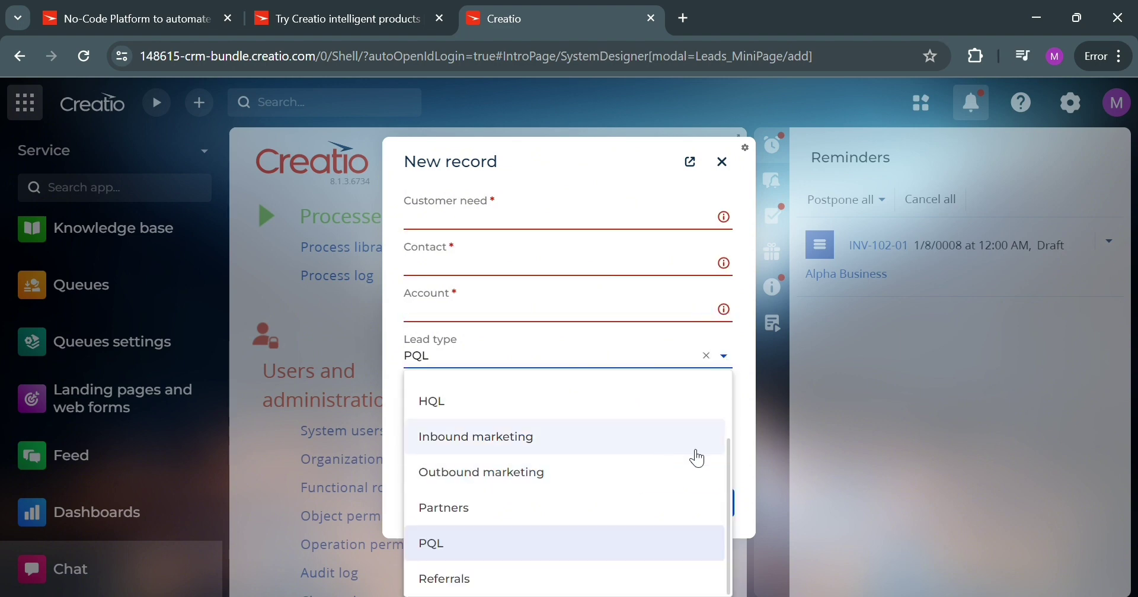
left_click(751, 383)
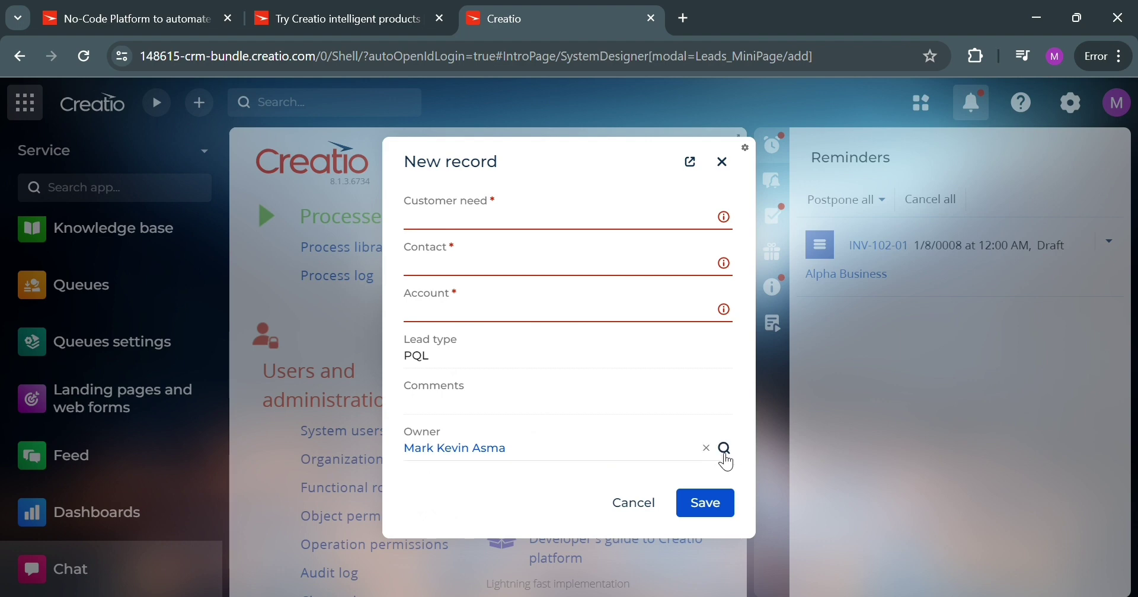
left_click(634, 505)
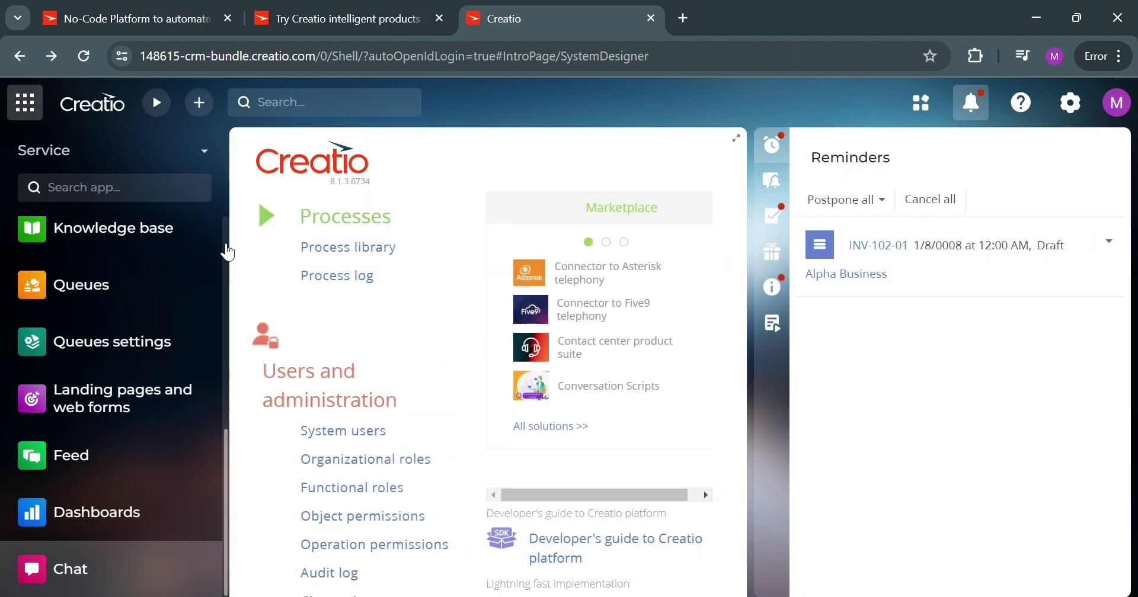
scroll(235, 308, "down", 5)
scroll(154, 374, "up", 2)
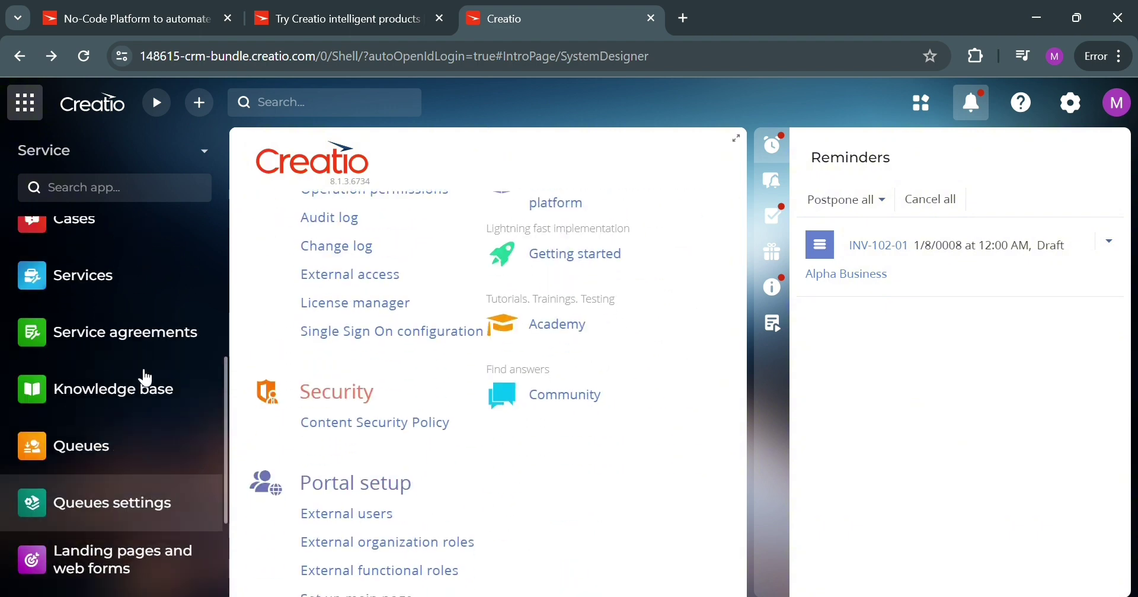
scroll(145, 378, "up", 5)
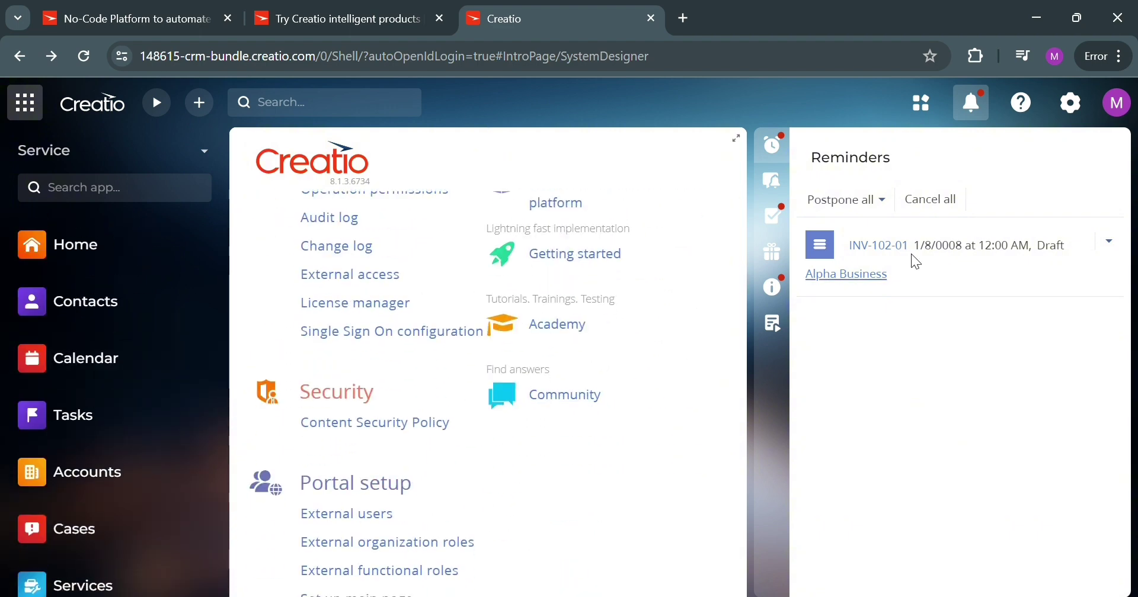